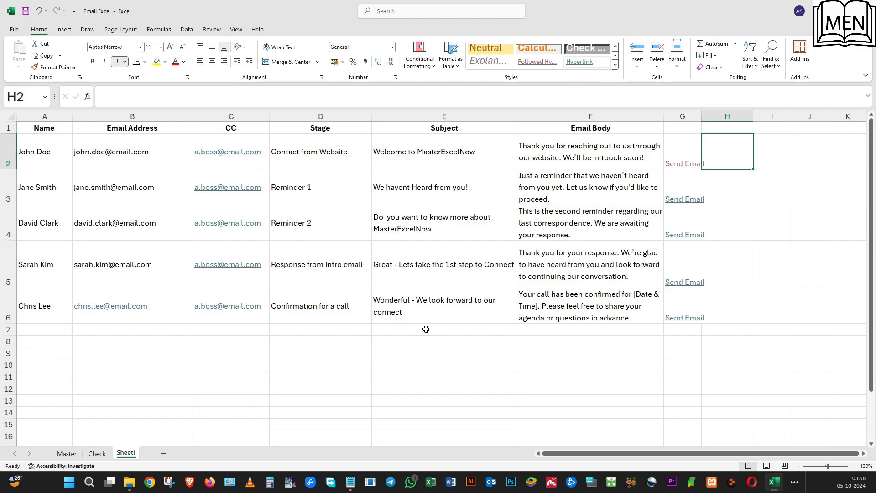
Open the email draft from the Send Email link in row 3, review its recipients and body, and close it.
left_click(718, 191)
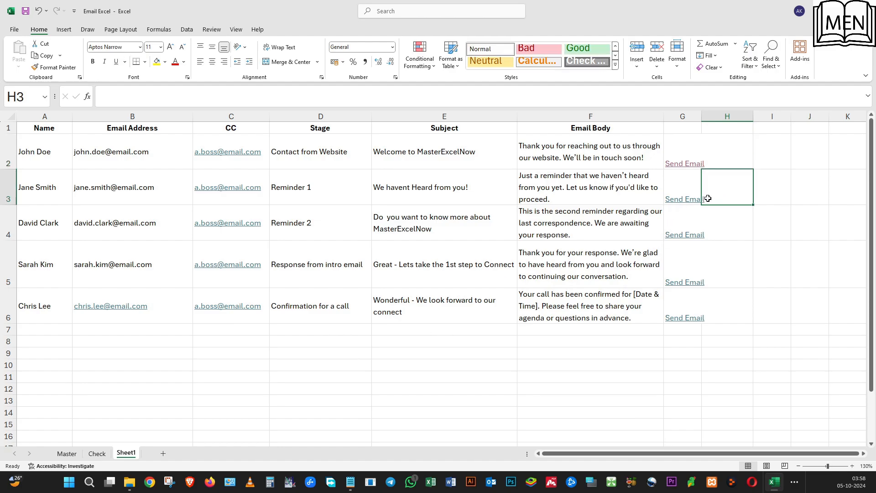
left_click(689, 203)
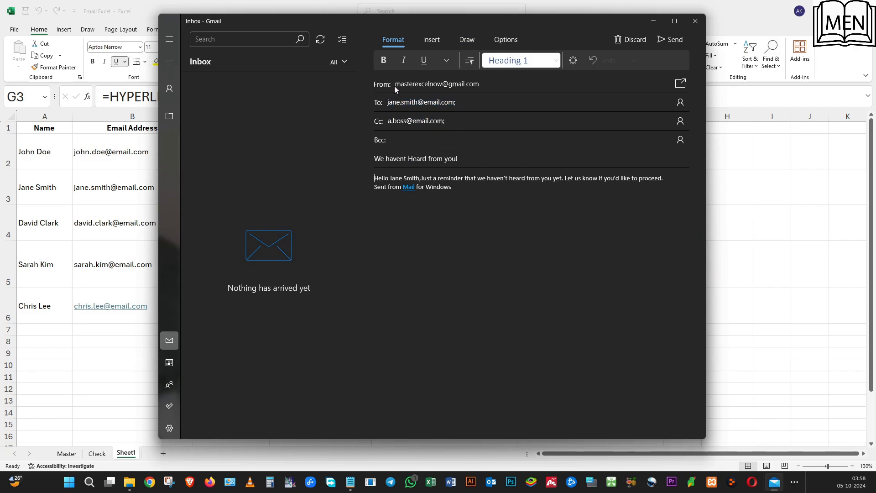
left_click(405, 102)
left_click_drag(375, 177, 667, 178)
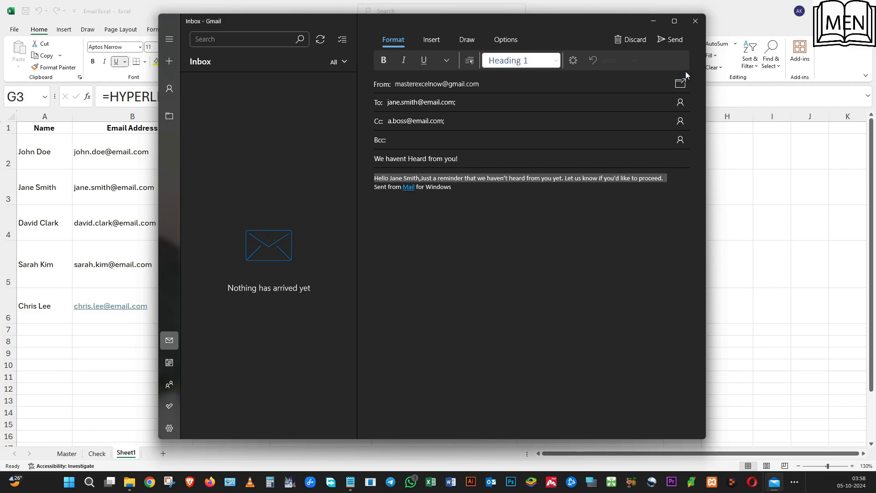
left_click(695, 21)
left_click(735, 157)
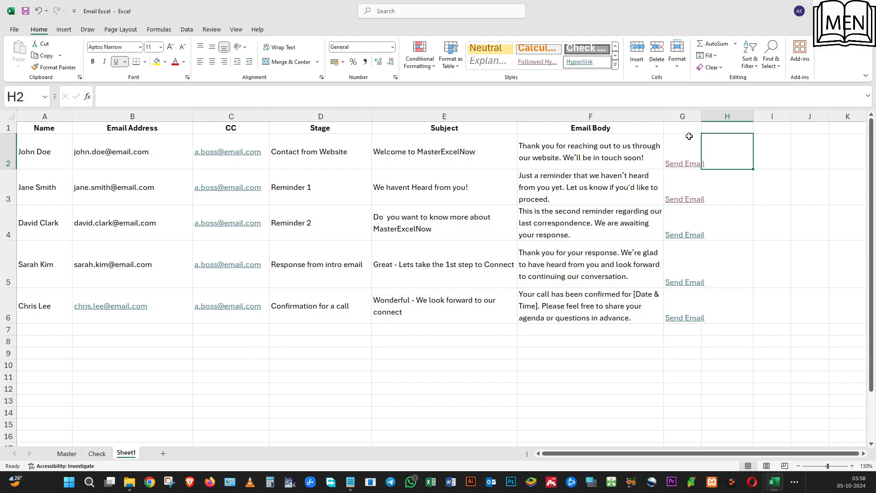
Clear the contents of G1:H9, removing the existing Send Email links.
left_click_drag(682, 129, 703, 355)
key("Delete")
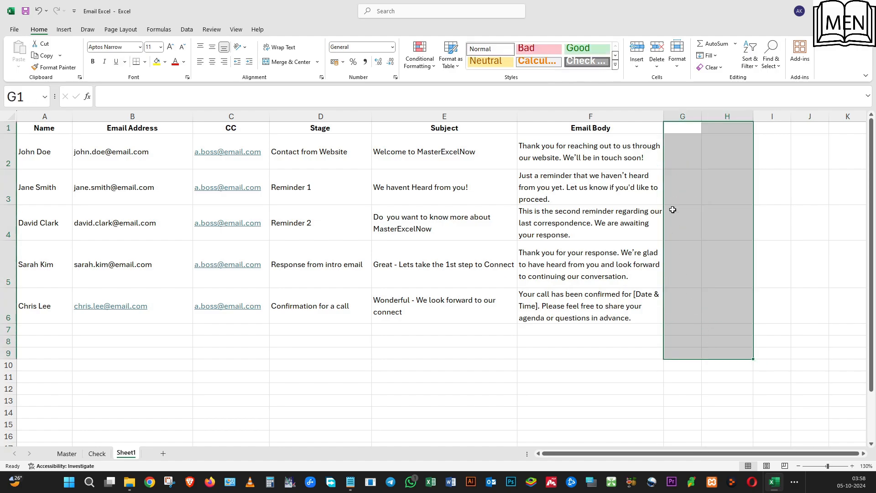
left_click(679, 152)
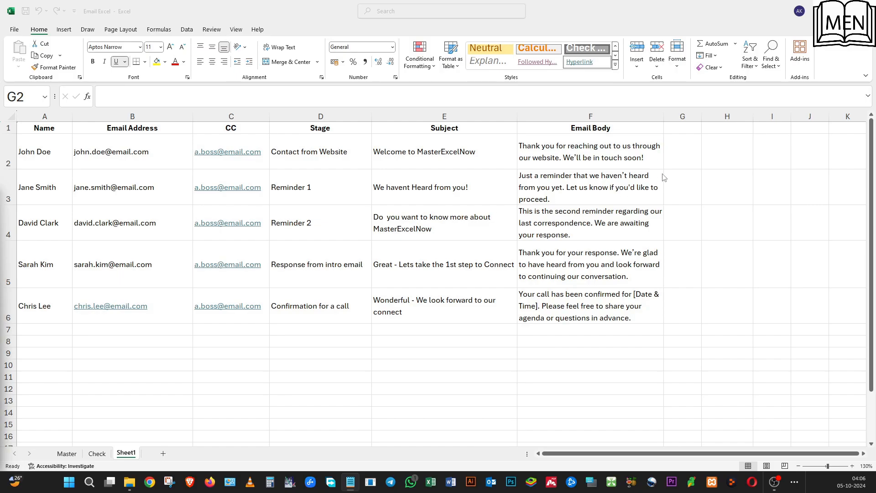
Begin a HYPERLINK formula in G2 whose link location joins "mailto:" with the email address in B2.
left_click(674, 157)
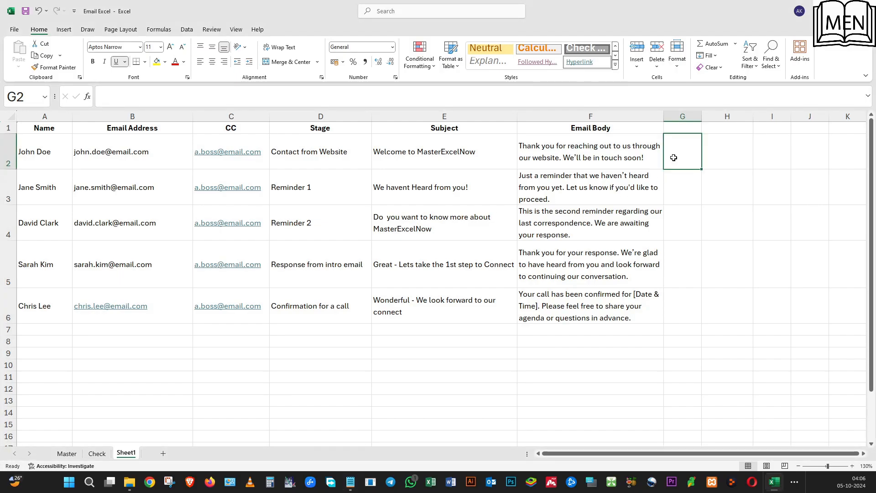
type("=")
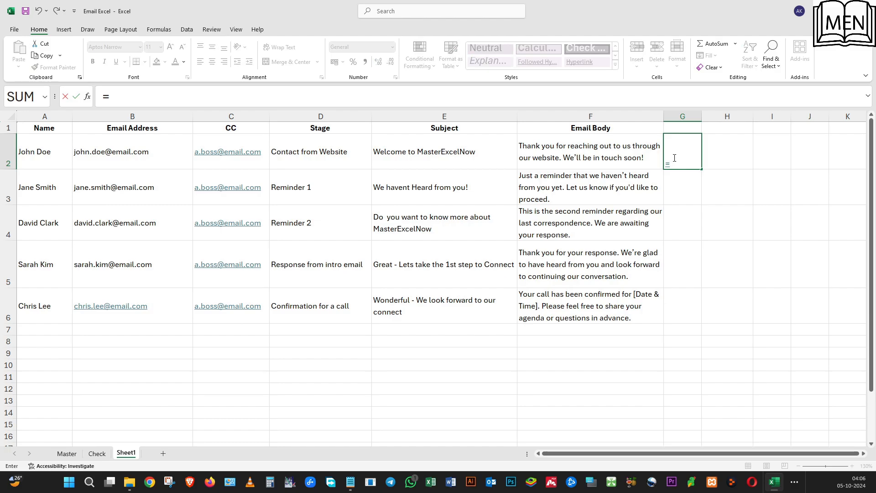
type("hyp")
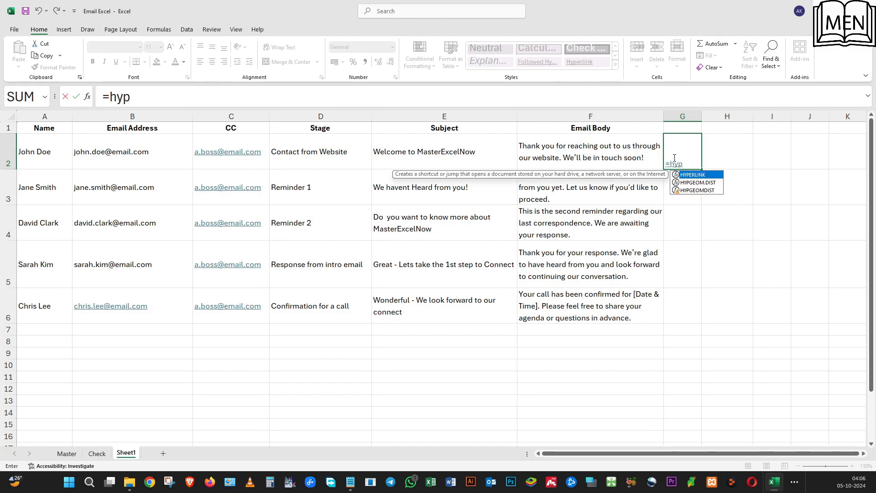
double_click(698, 176)
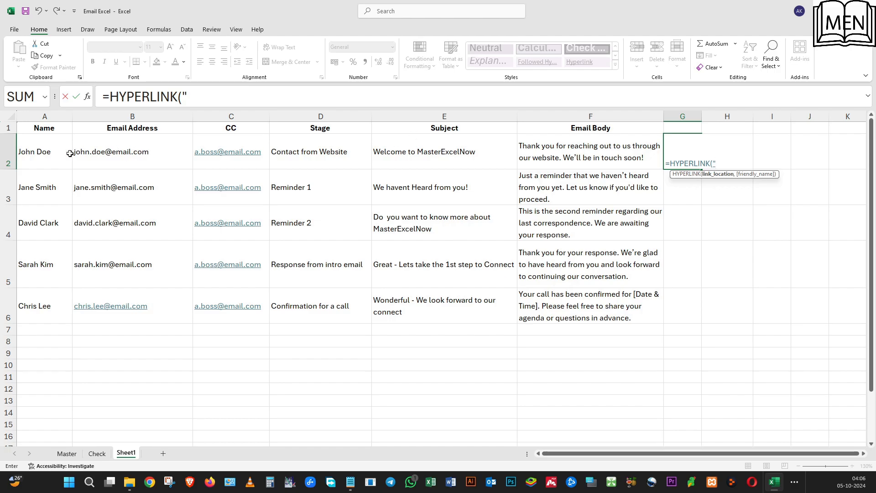
left_click(208, 101)
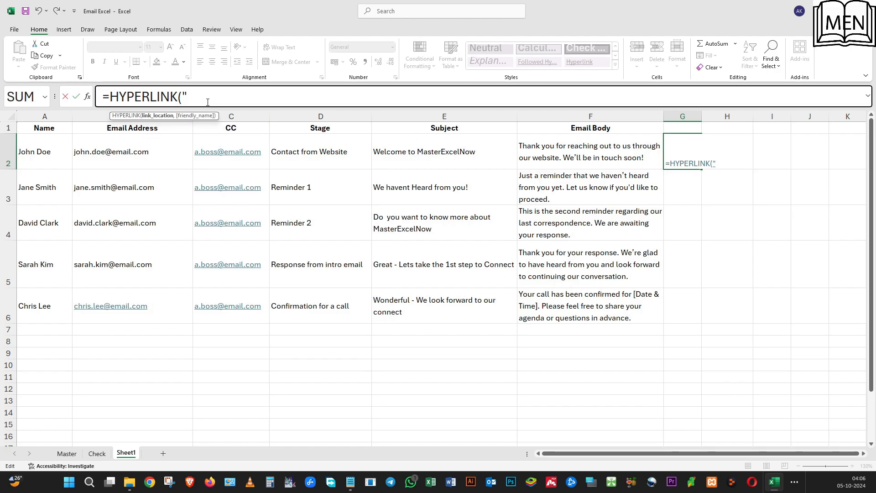
type("mailt")
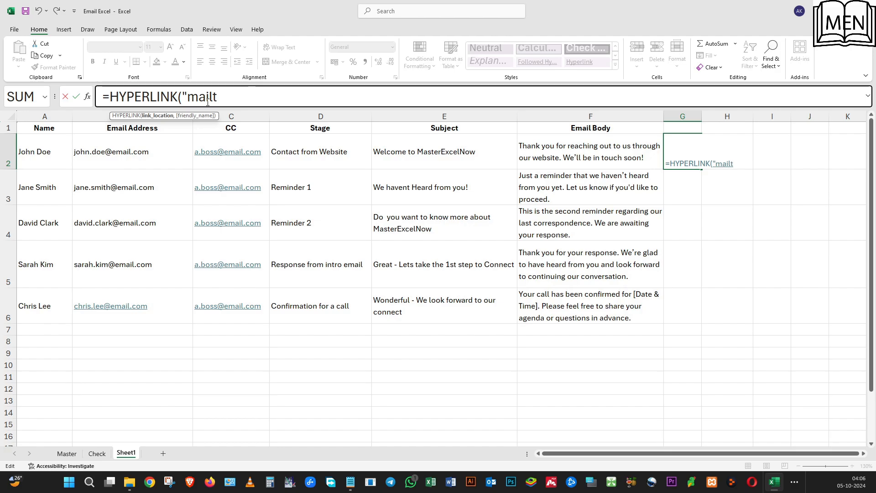
type("o:\"")
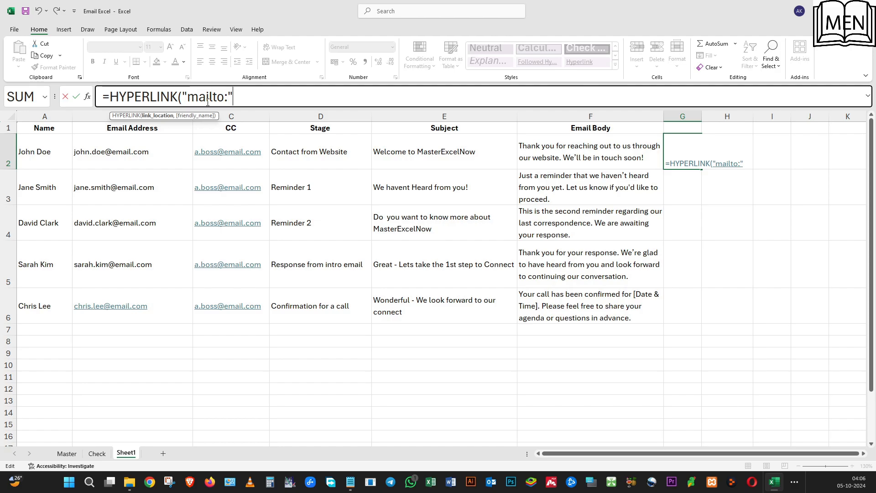
type("&")
left_click(162, 143)
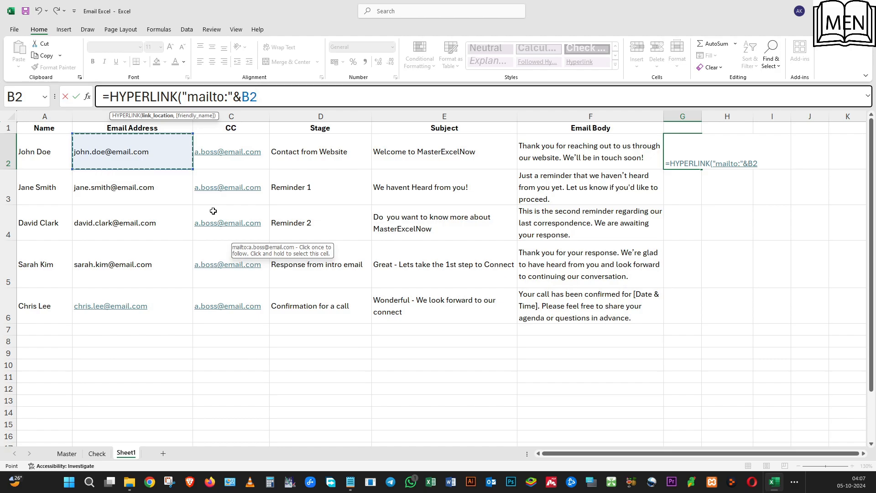
Extend the G2 link location with &"?subject="& followed by the subject cell E2.
type("&")
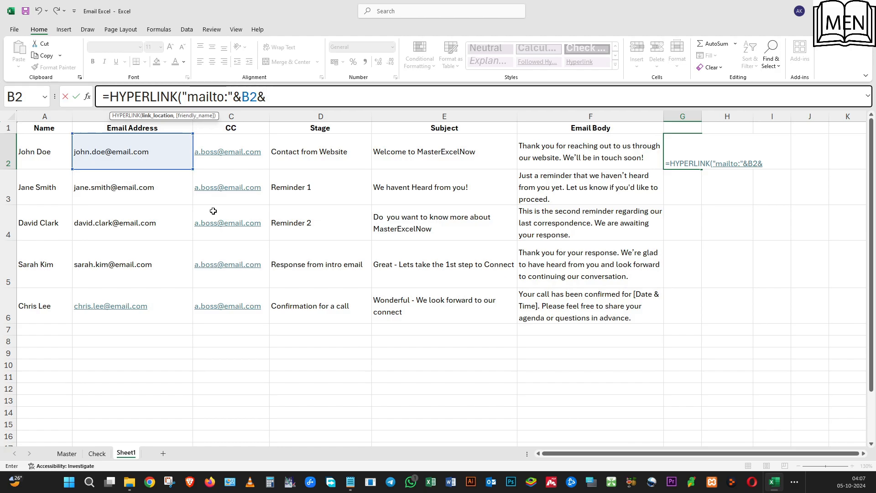
type("\"?")
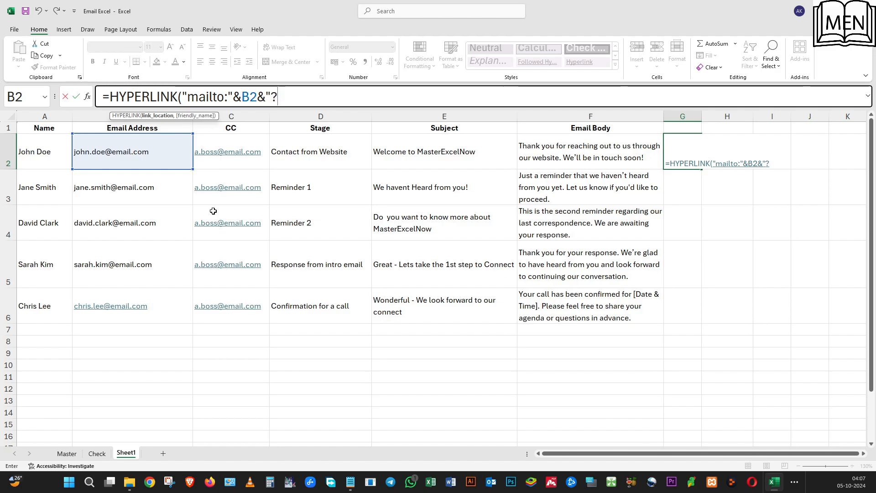
type("subjec")
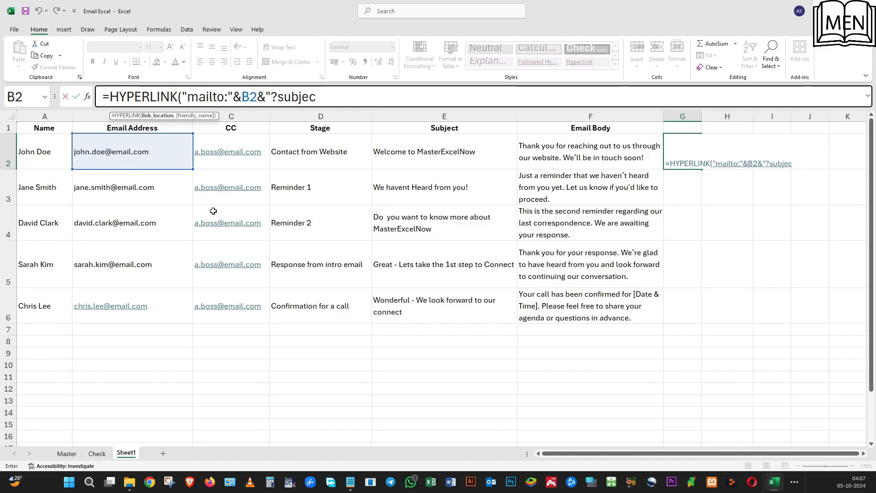
type("t=\"")
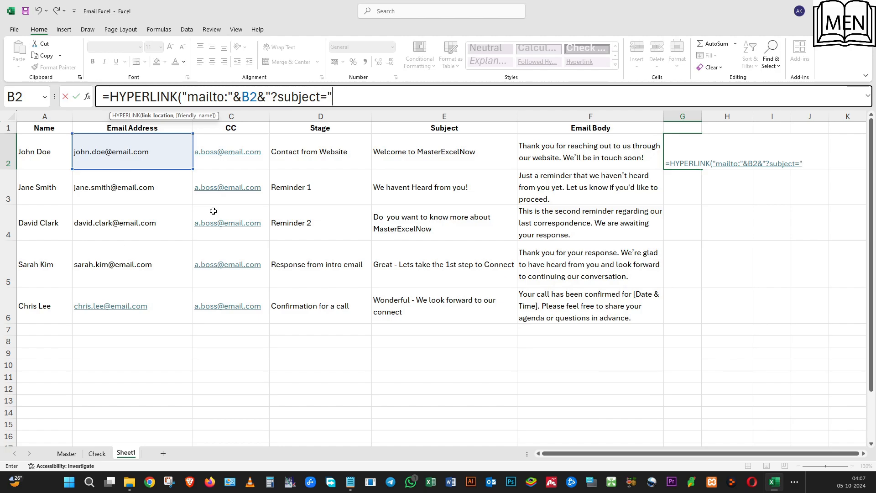
type("&")
left_click(435, 154)
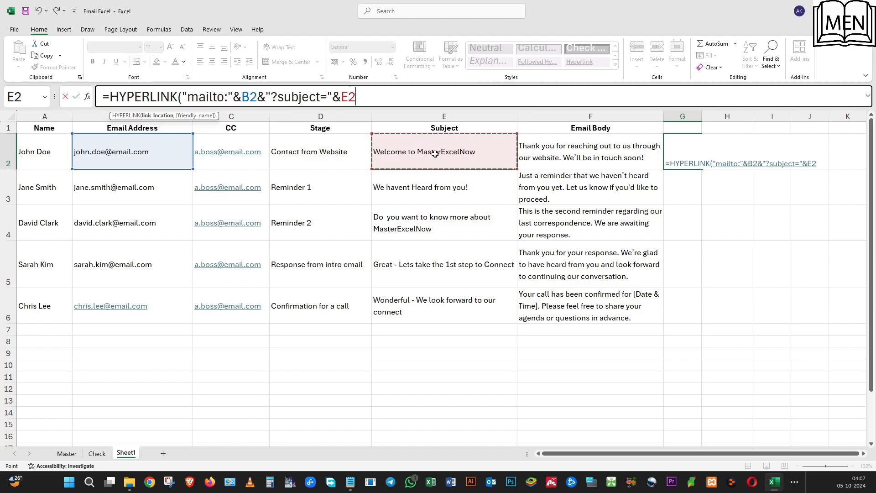
Extend the G2 link location with &"&body="& followed by the email body cell F2.
type("&")
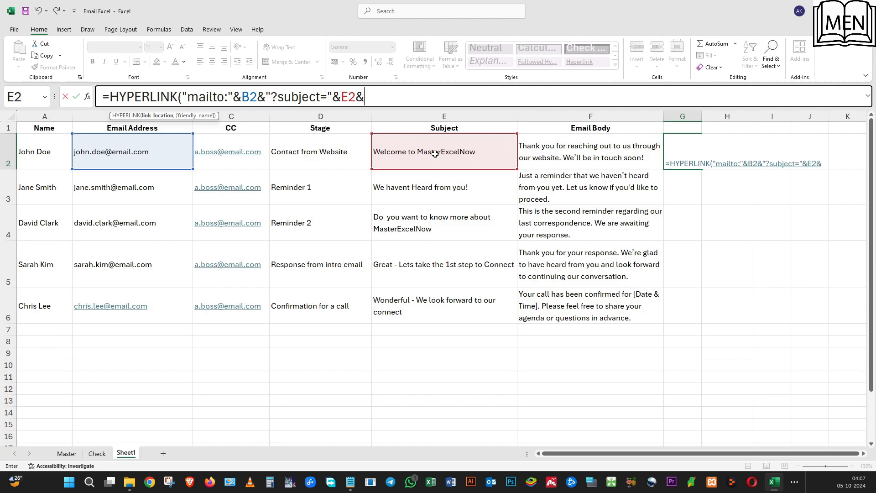
type("\"")
type("bo")
key("BackSpace")
key("BackSpace")
type("&body")
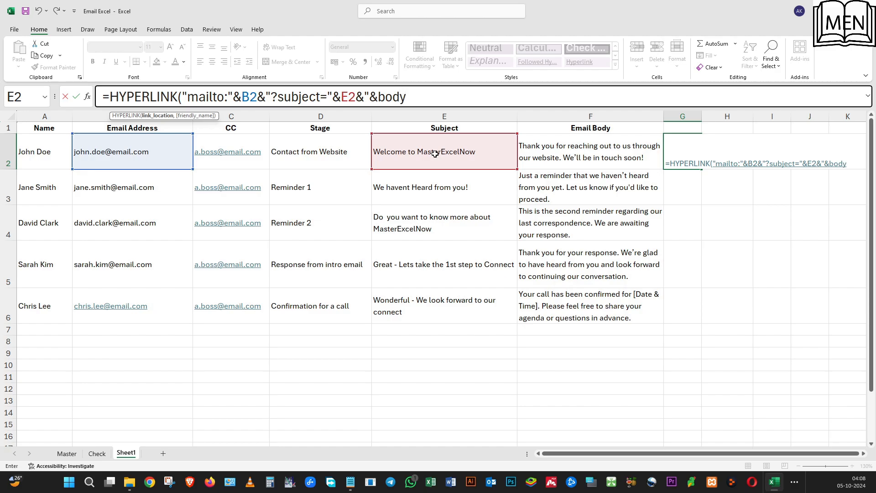
type("=\"")
type("&")
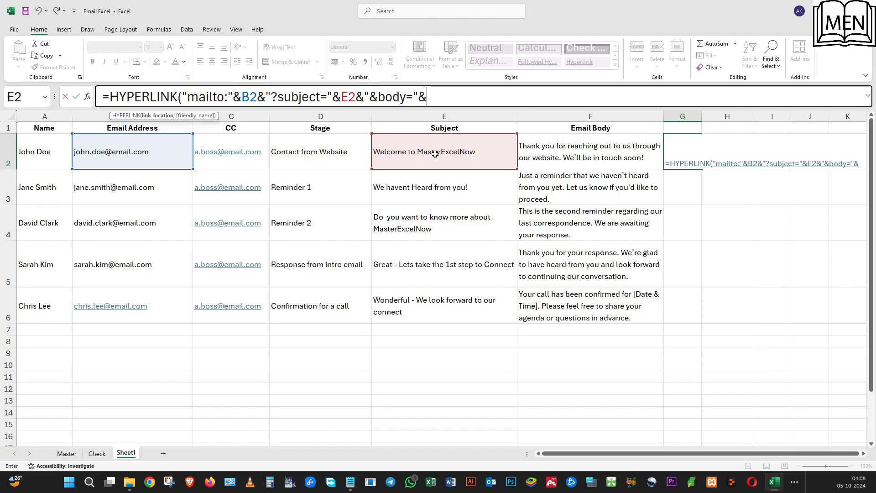
left_click(575, 157)
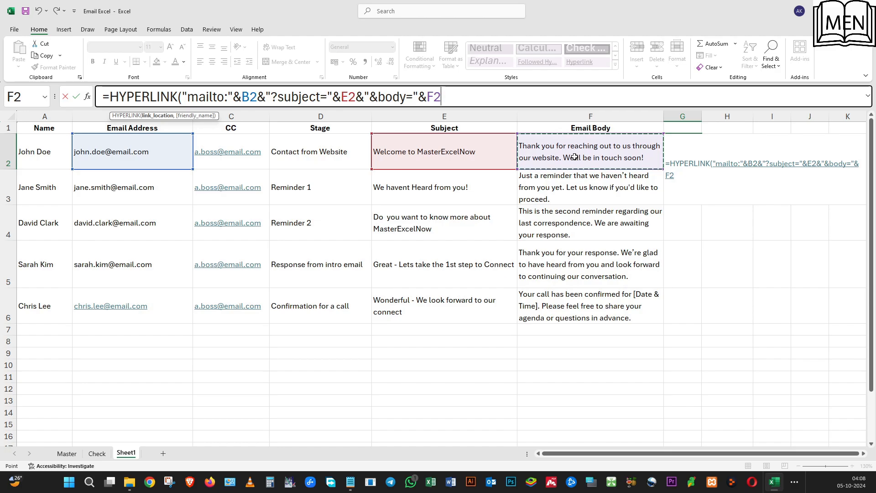
Set the formula's friendly name to " Contact Client" and complete the HYPERLINK formula in G2.
type(",")
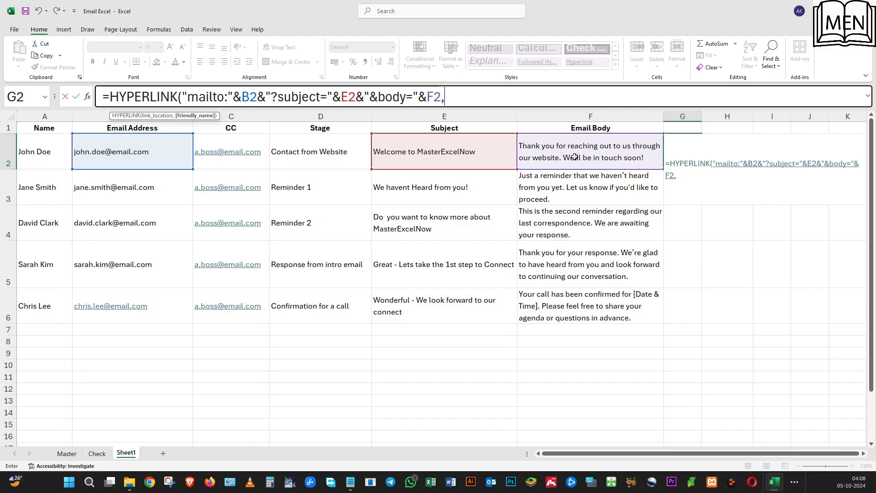
type("\"")
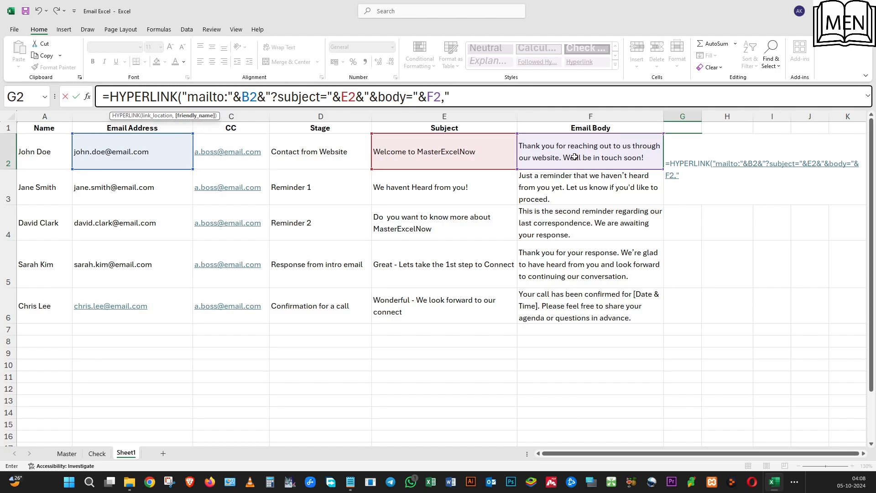
type(" Contac")
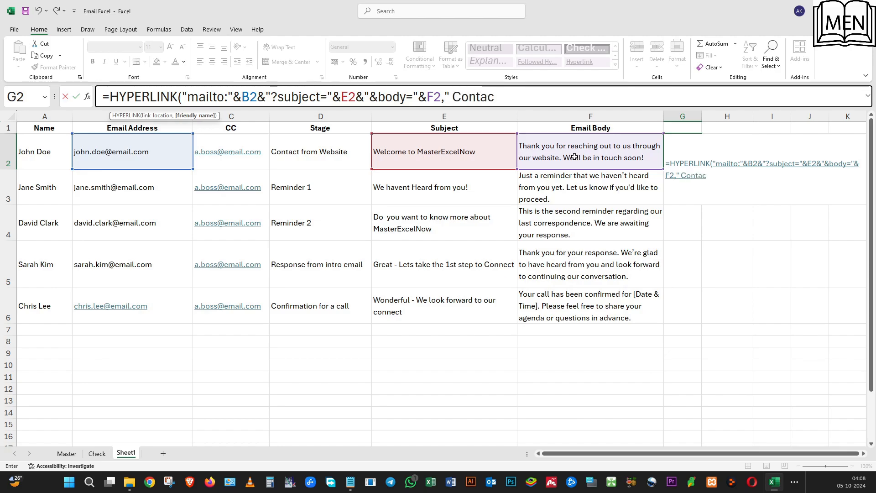
type("t Clie")
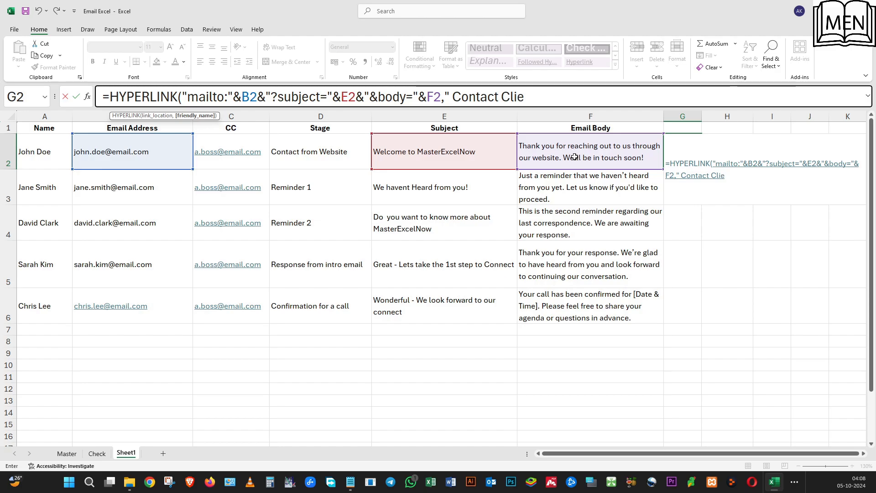
type("nt\")")
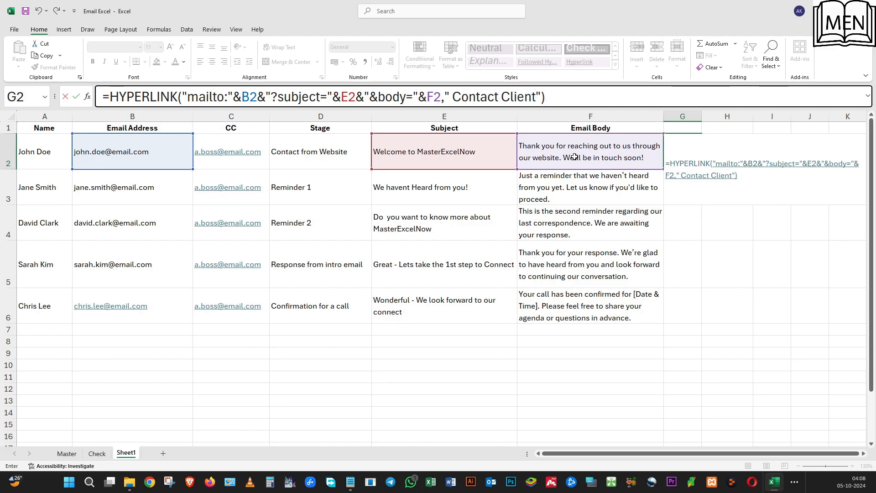
key("Return")
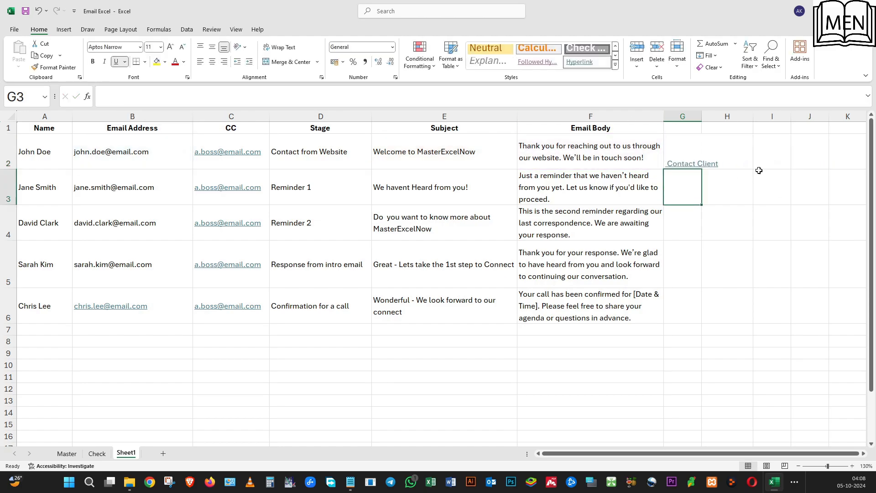
Open the email draft from the Contact Client link in G2 and check its recipient, subject and body.
left_click(682, 165)
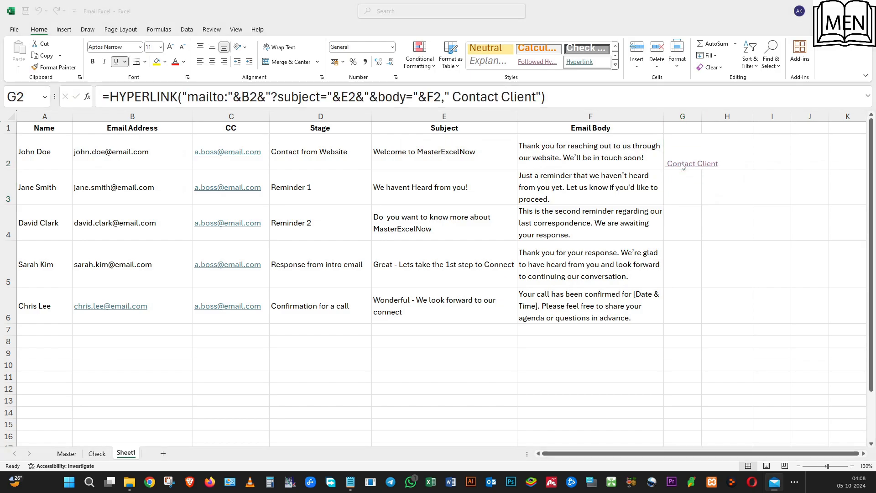
double_click(407, 102)
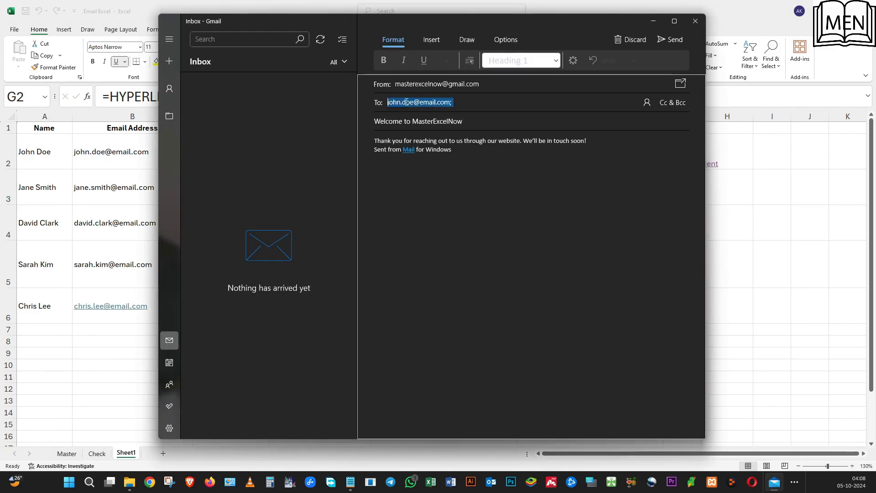
left_click(407, 103)
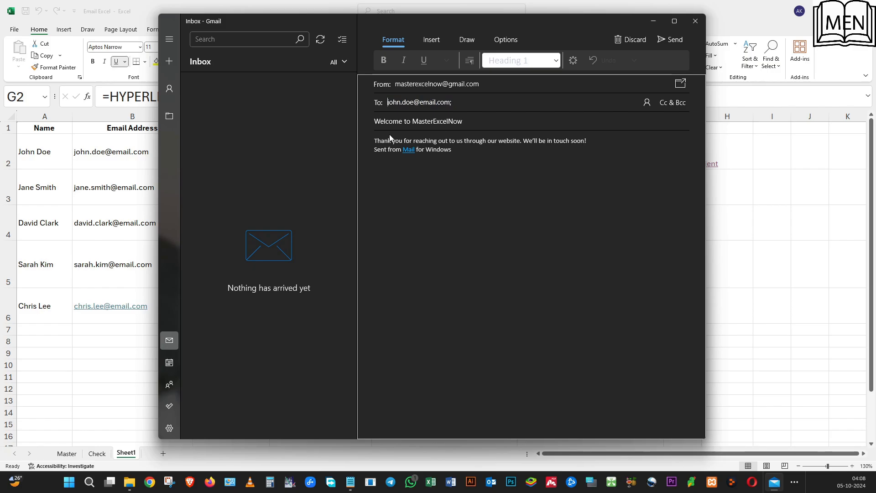
left_click(590, 144)
Add a "Hello" greeting with the recipient's first name and a comma, plus a blank line, above the message text.
left_click(373, 140)
key("Return")
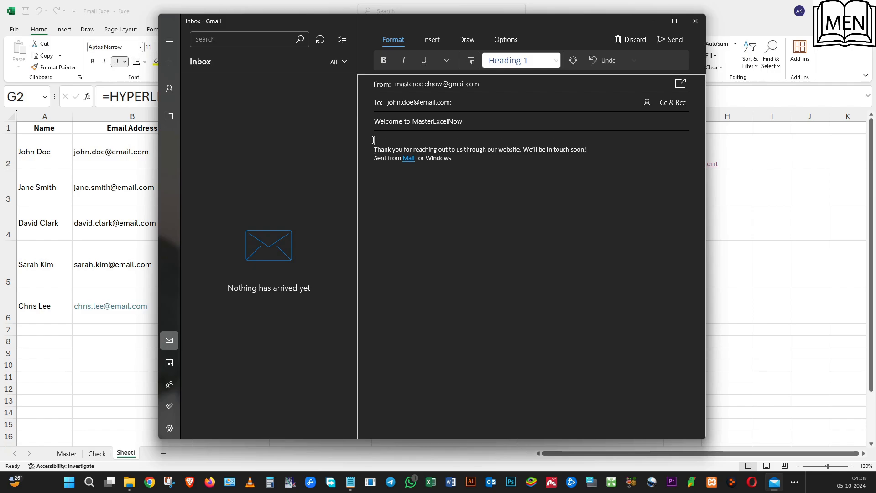
type("Hi")
type("ello")
type(" Jhon")
type(",")
key("Return")
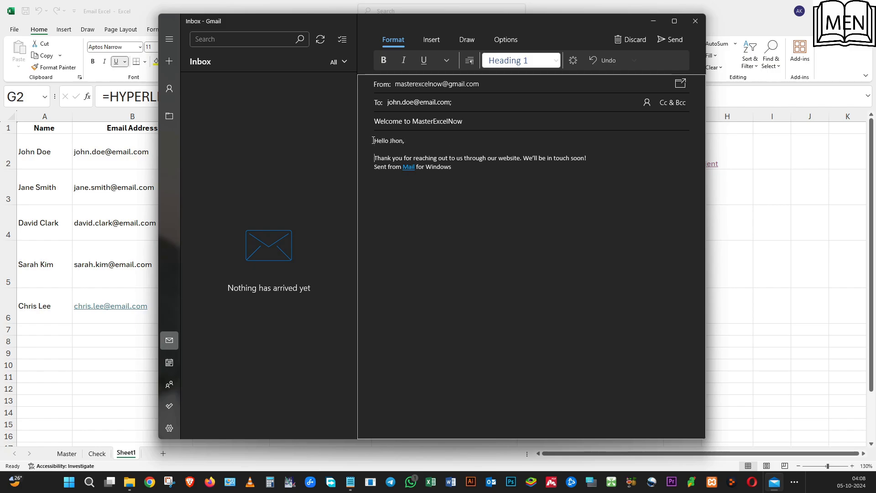
Add a closing below the message text with "Thank you," and "MasterExcelNow" on separate lines, preceded by a blank line.
key("Return")
key("Return")
type("Th")
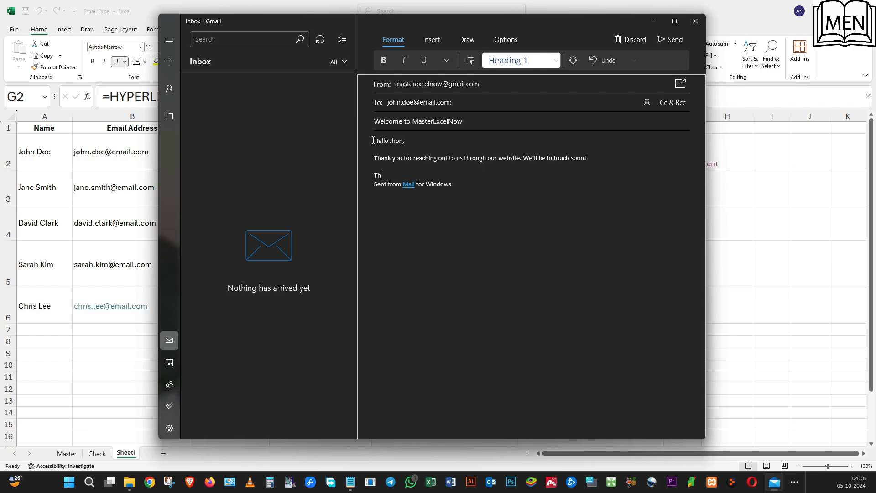
type("ank you,")
key("Return")
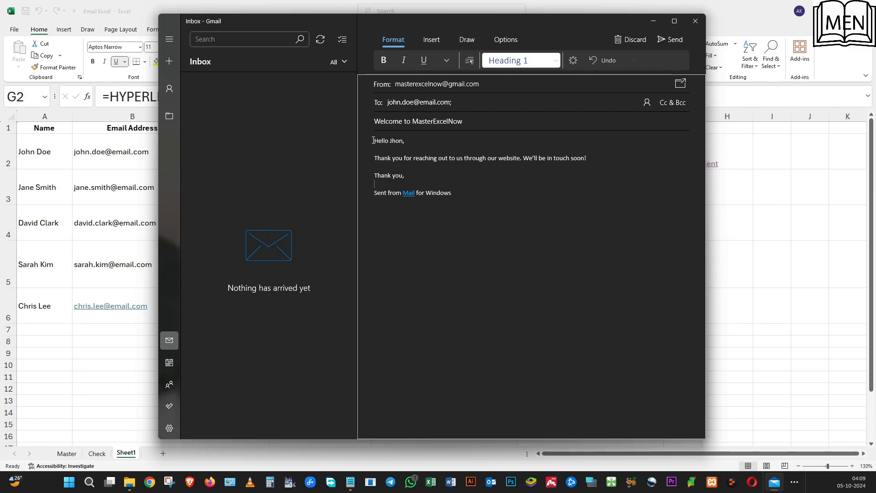
type("MasterEXxcelNow")
key("Return")
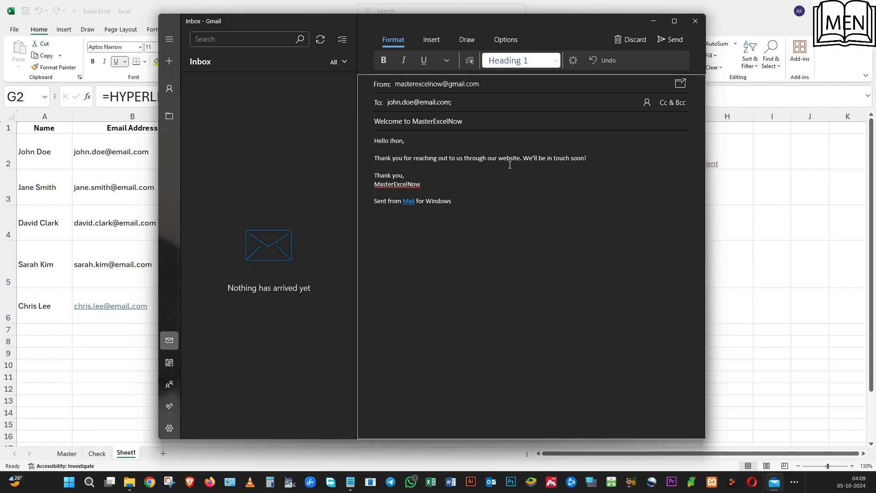
Move the sentence "We'll be in touch soon!" onto its own line and close the email draft.
left_click(523, 158)
key("Return")
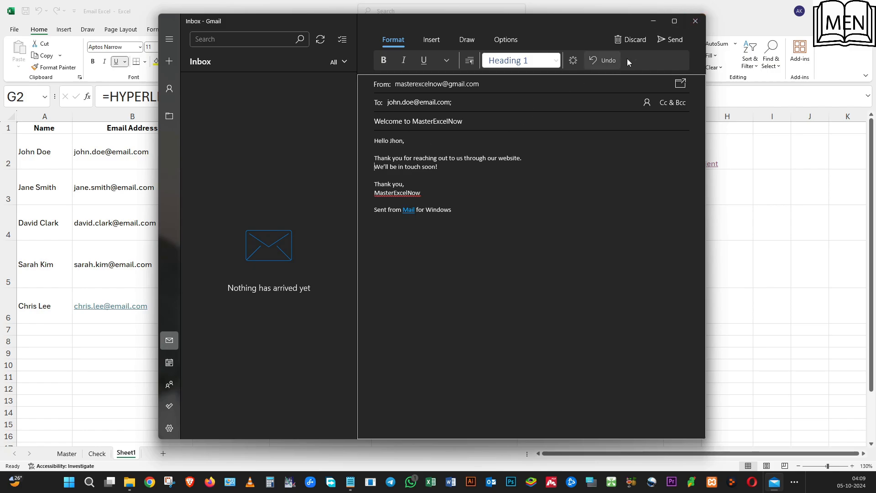
left_click(696, 22)
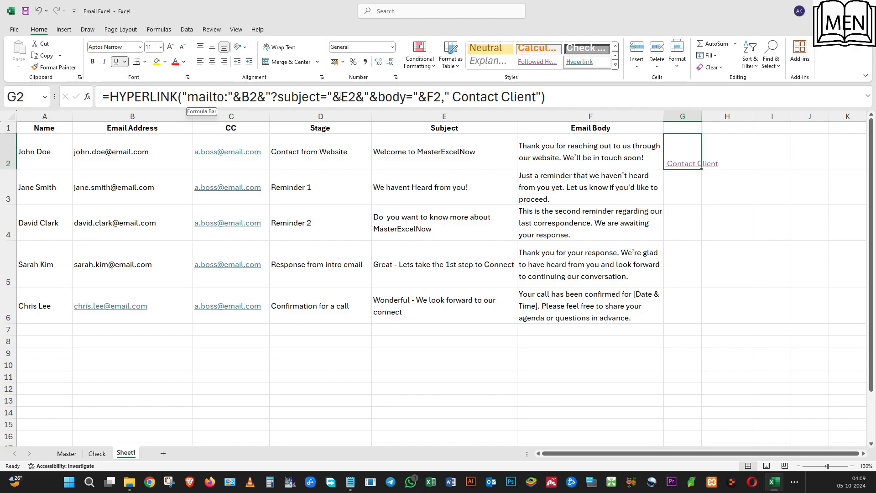
Insert "&cc="&C2& between the subject and body parts of the HYPERLINK formula in G2.
left_click(365, 97)
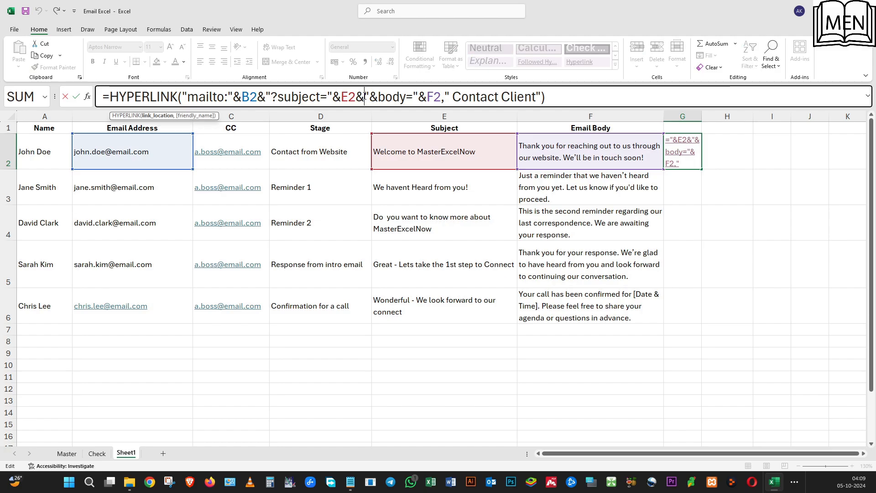
type("\"")
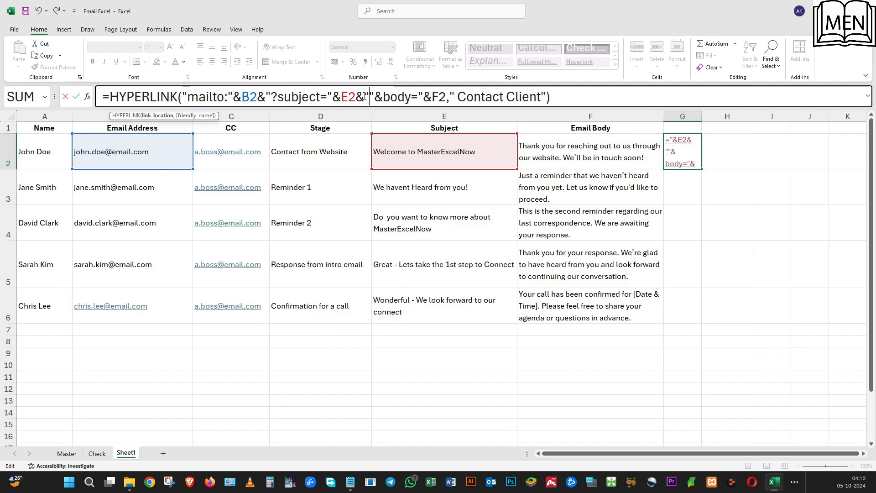
type("&cc")
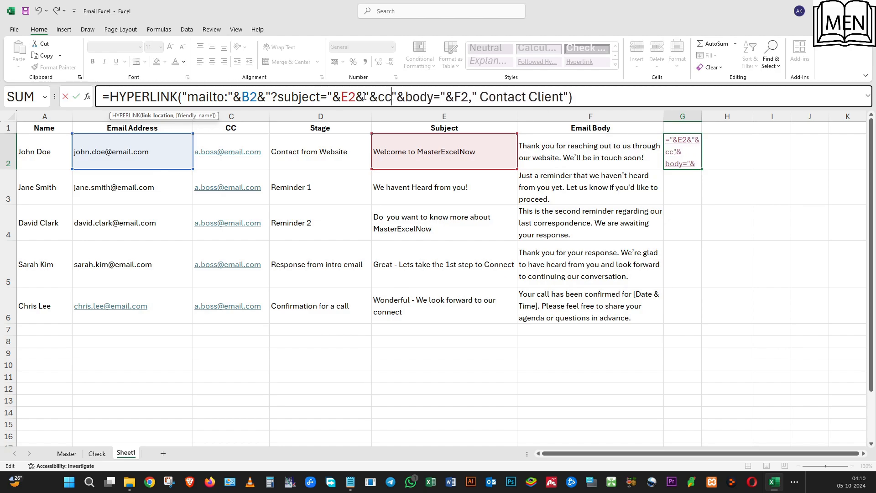
type("=\"")
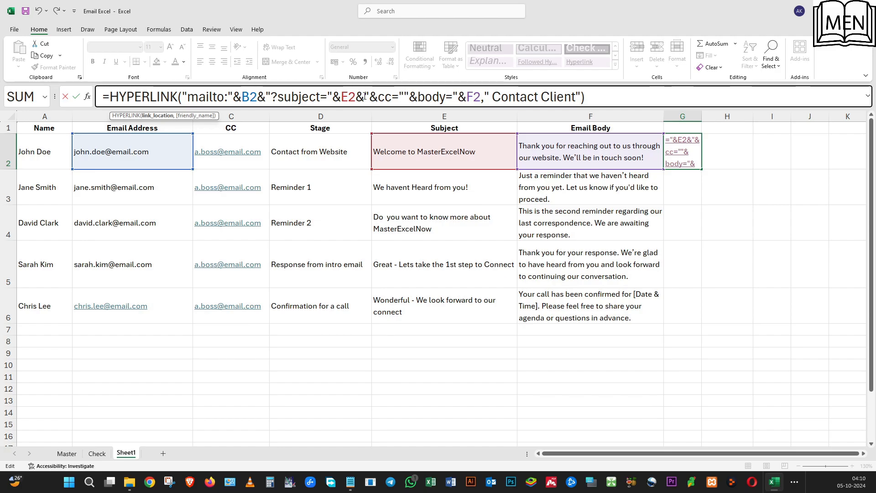
type("&")
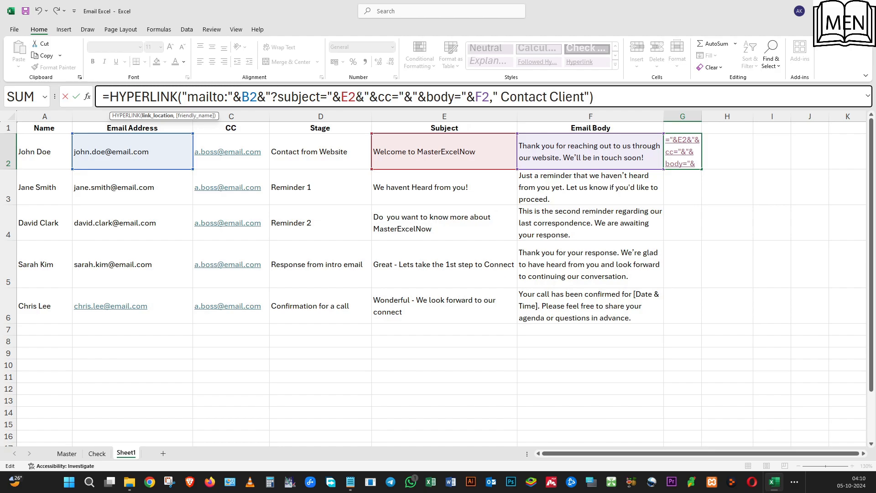
left_click(254, 145)
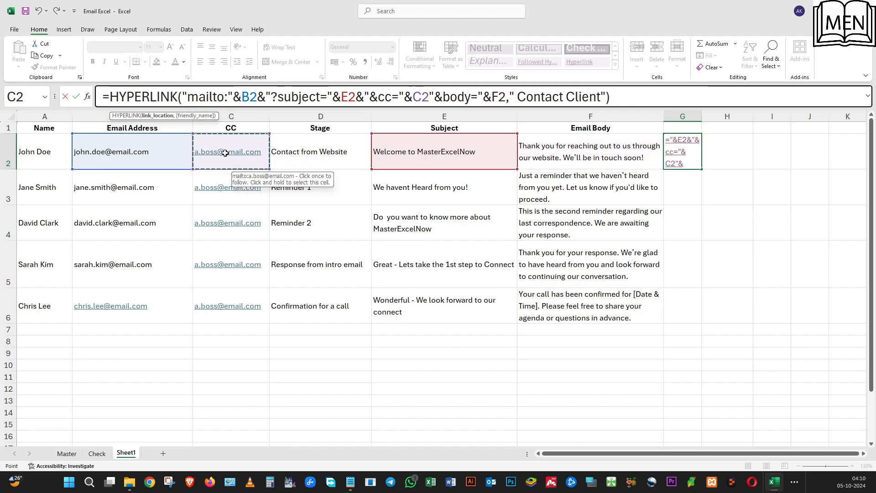
type("&")
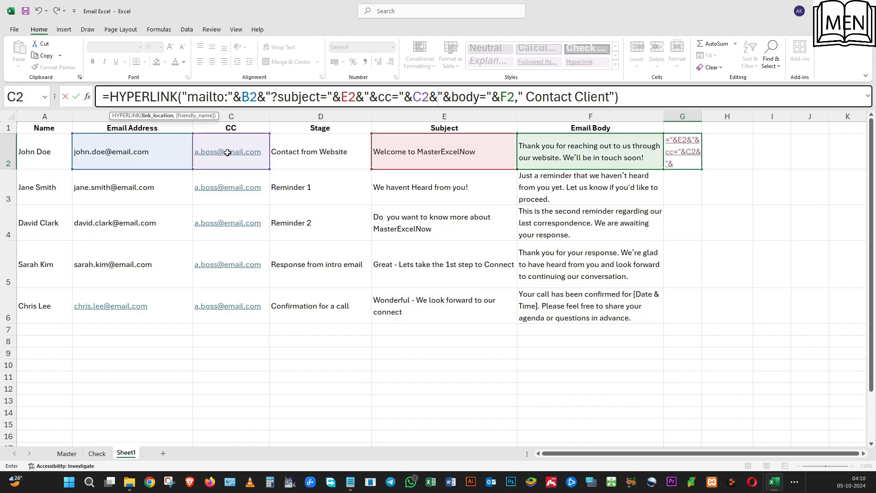
key("Return")
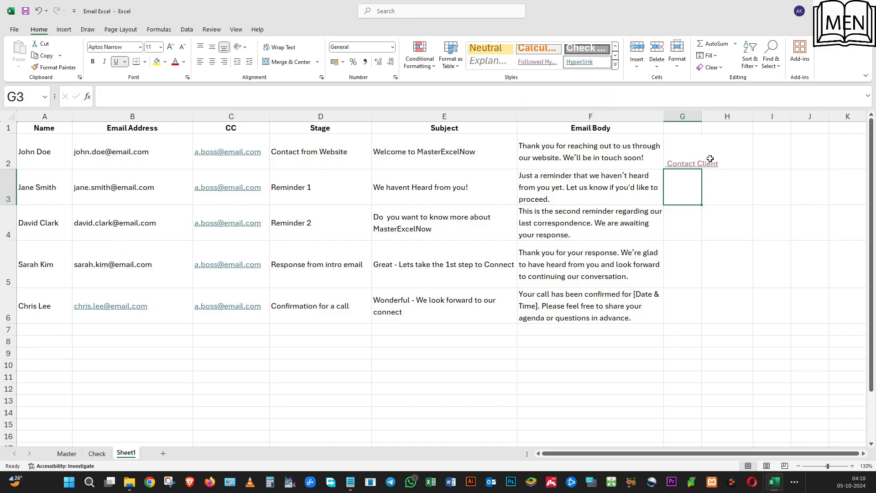
Open the email draft from the Contact Client link in G2, check its To and Cc recipients, and close it.
left_click(673, 163)
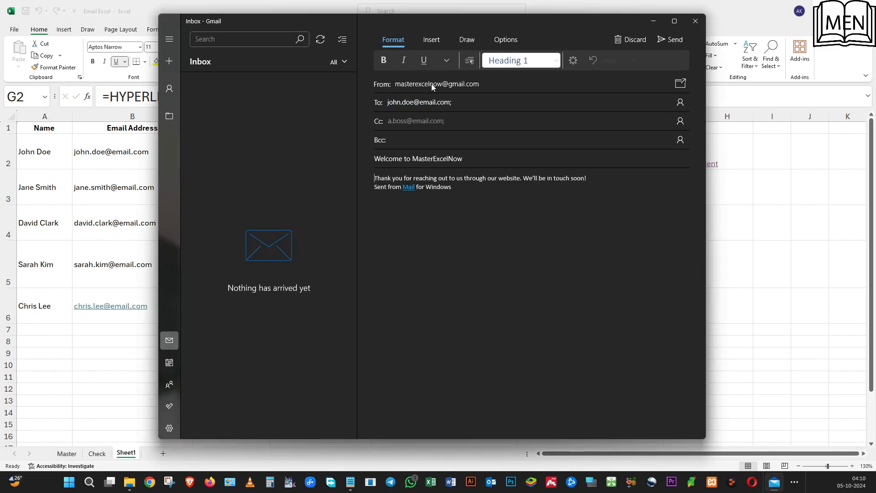
triple_click(410, 102)
triple_click(407, 120)
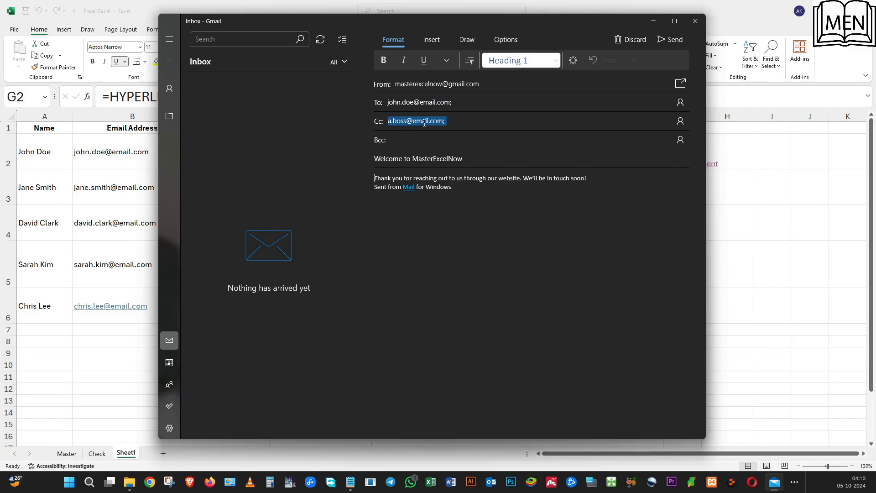
left_click(694, 21)
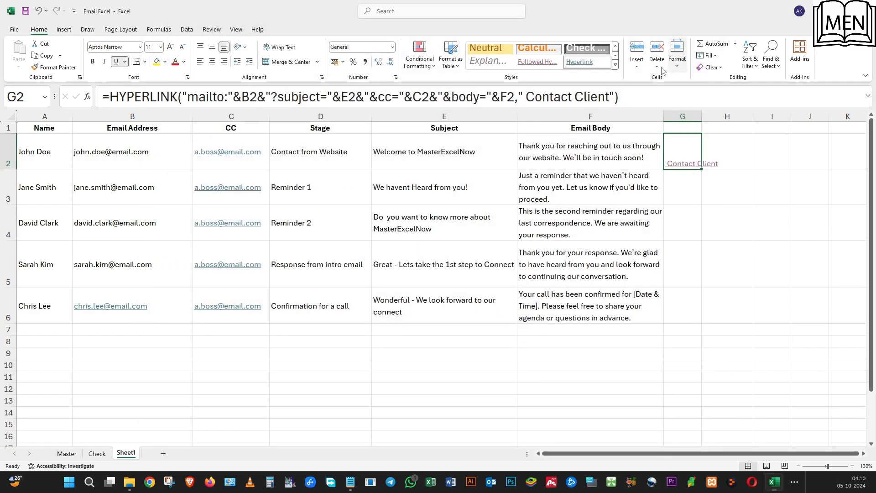
Replace the VLOOKUP formula in the email body cell F2 with its plain text value.
left_click(593, 157)
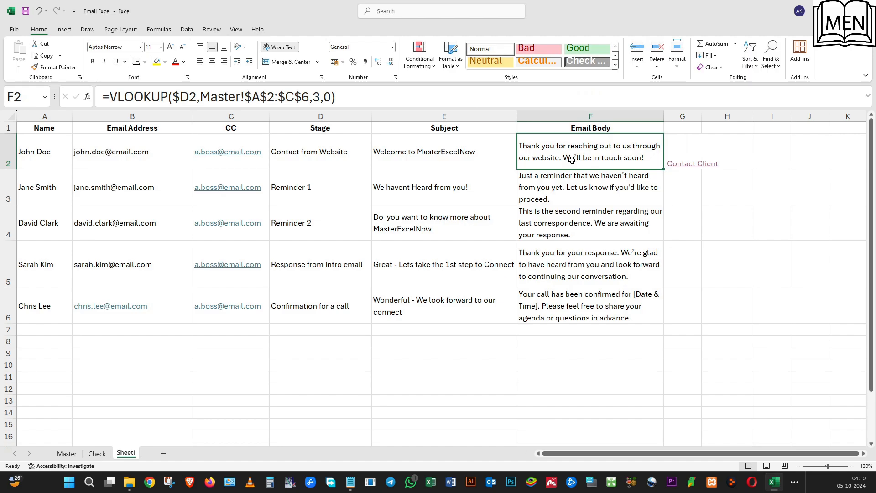
key("ctrl+c")
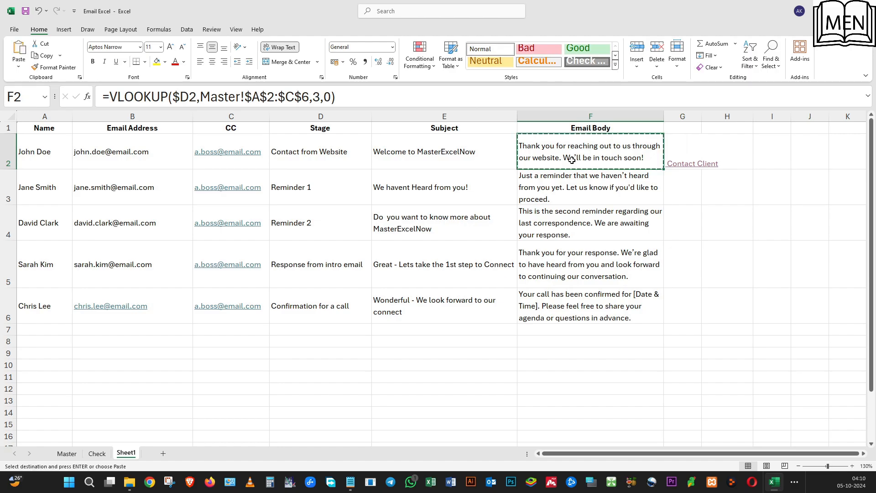
right_click(577, 149)
left_click(614, 211)
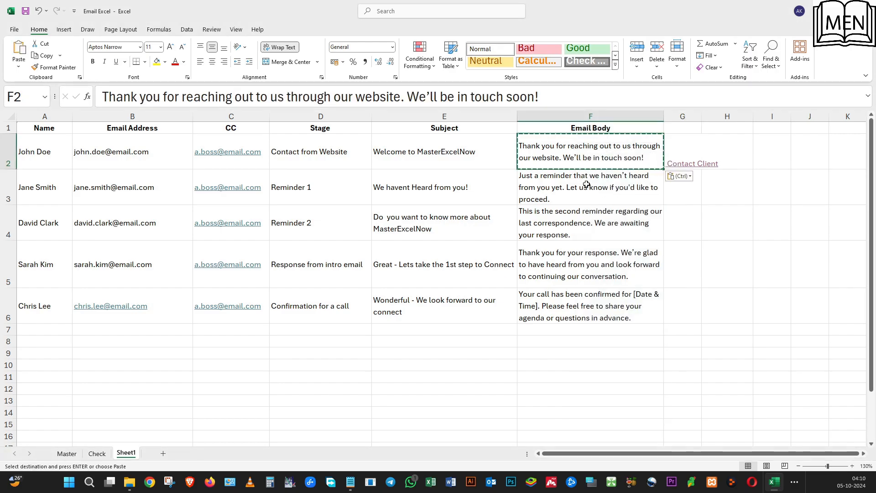
Insert a line break before "We'll be in touch soon!" in F2 and test it in the draft from the Contact Client link.
left_click(408, 98)
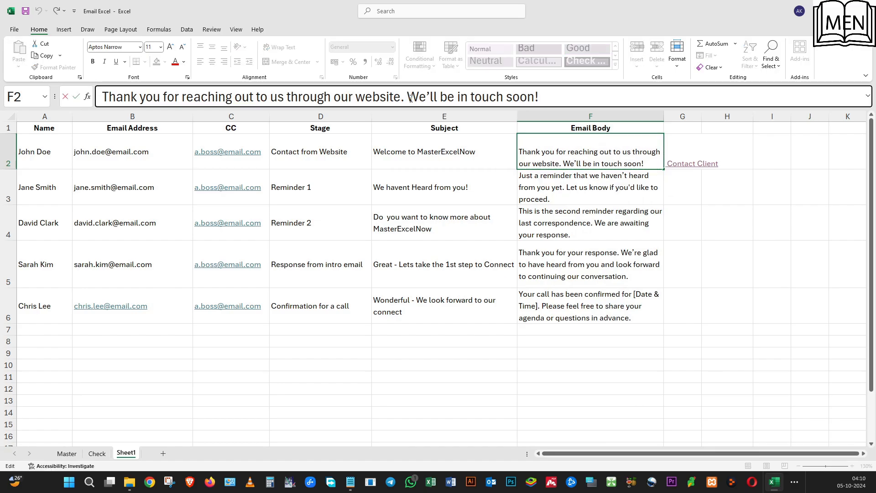
left_click(867, 95)
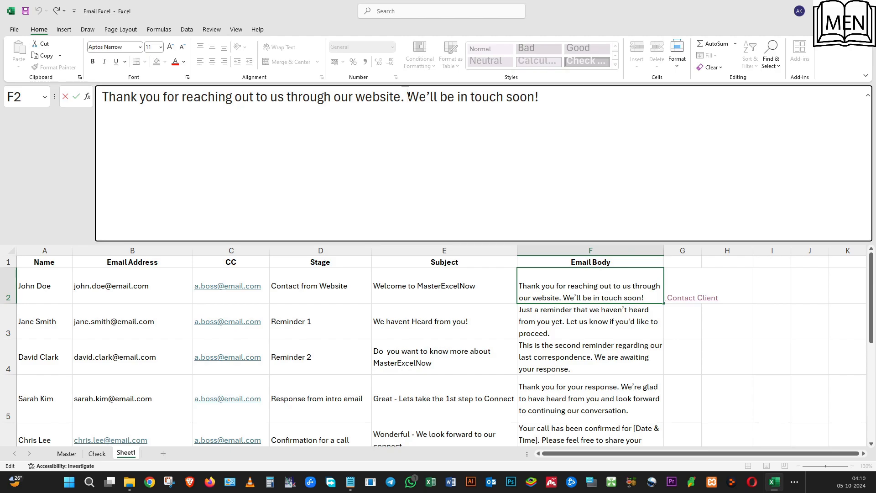
key("alt+Return")
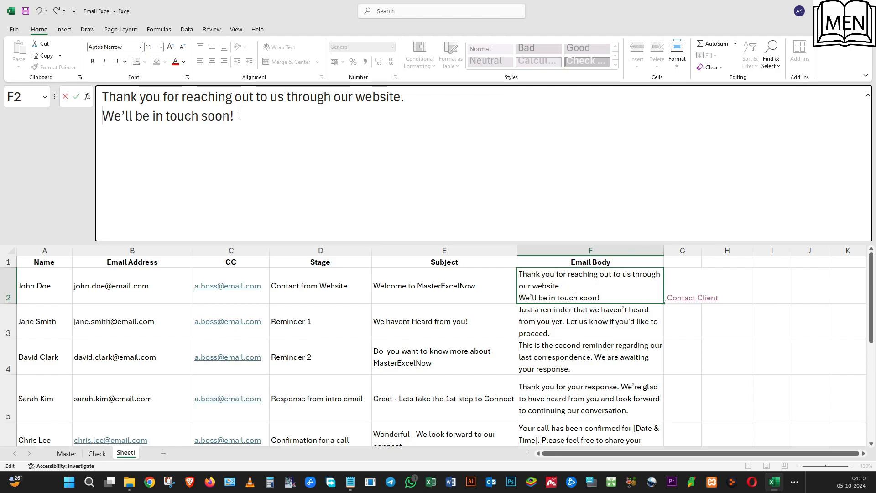
left_click(505, 324)
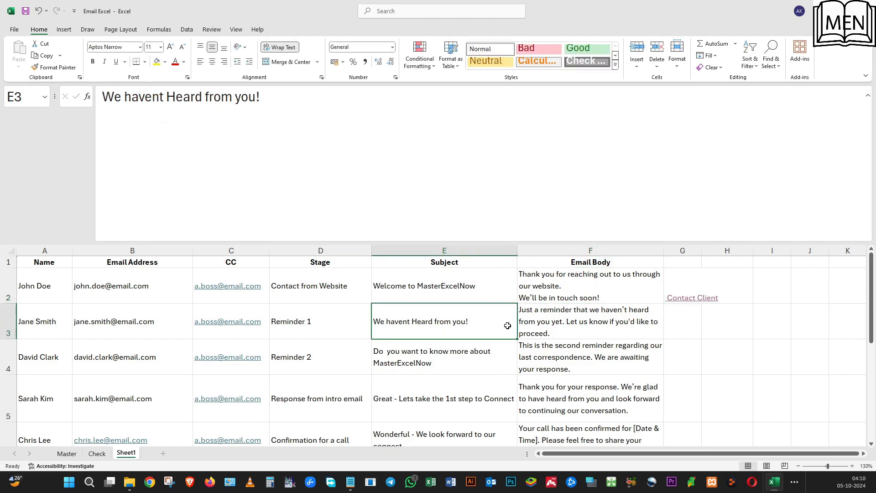
left_click(680, 298)
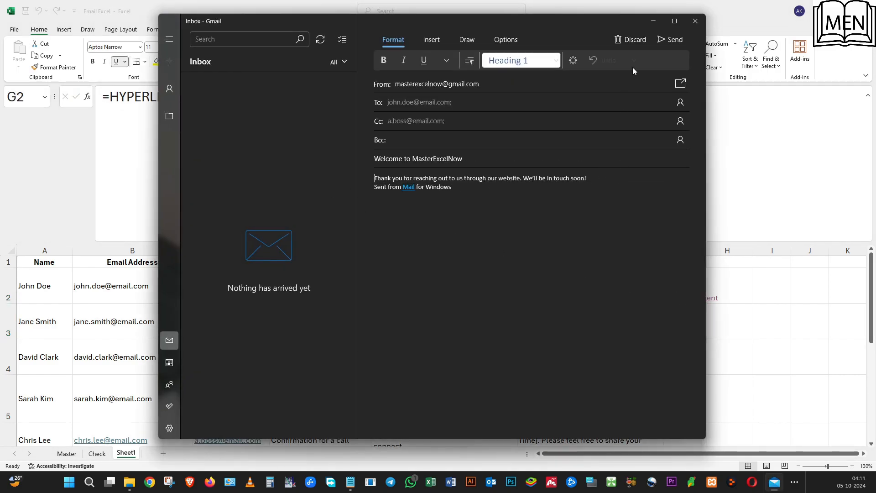
left_click(695, 21)
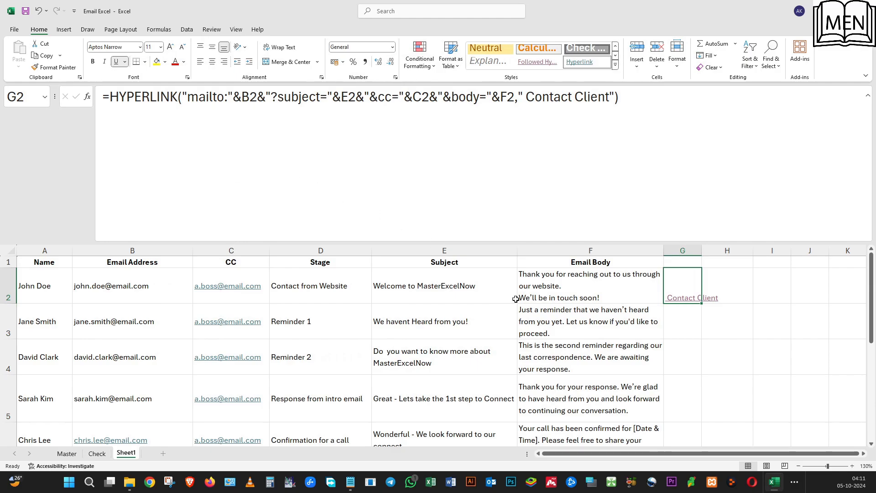
Replace the line break in F2 with %0A directly before "We'll be in touch soon!".
left_click(520, 319)
key("Up")
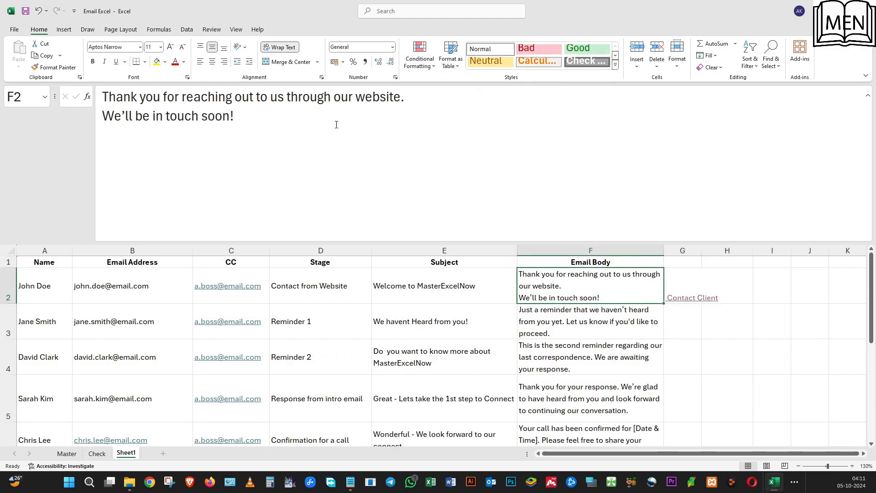
left_click(403, 104)
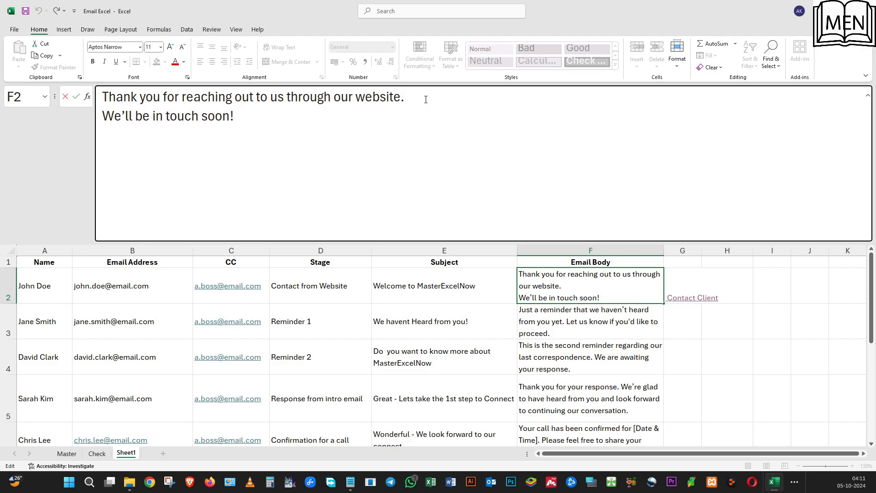
type("%")
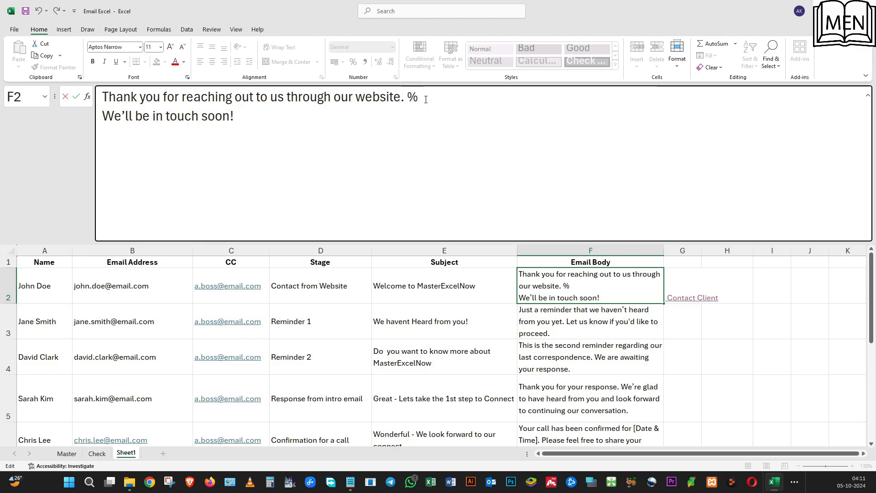
type("0A")
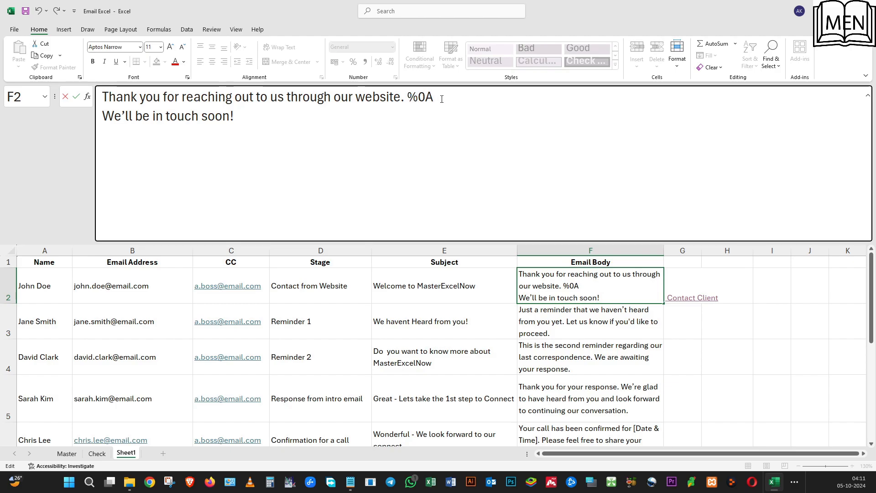
key("Delete")
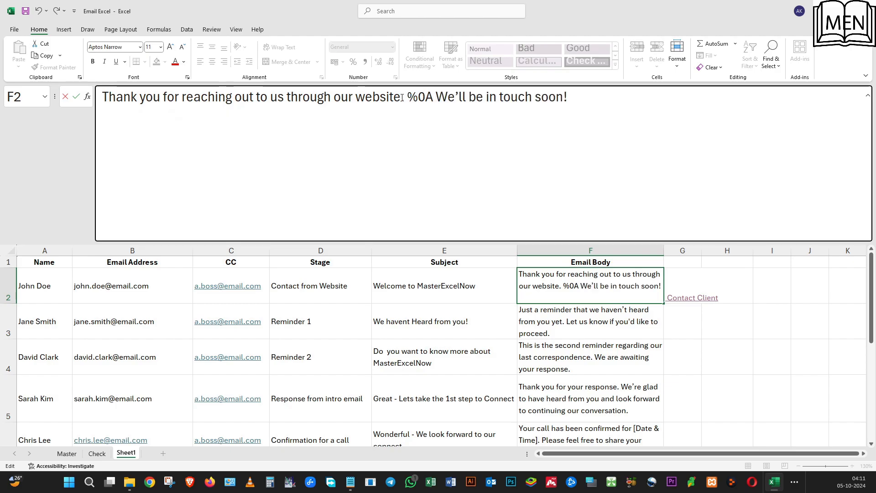
key("Delete")
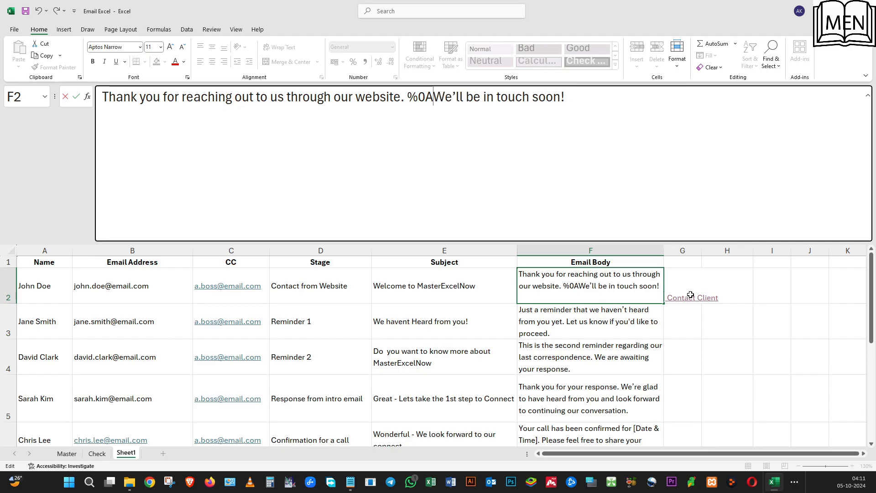
left_click(641, 325)
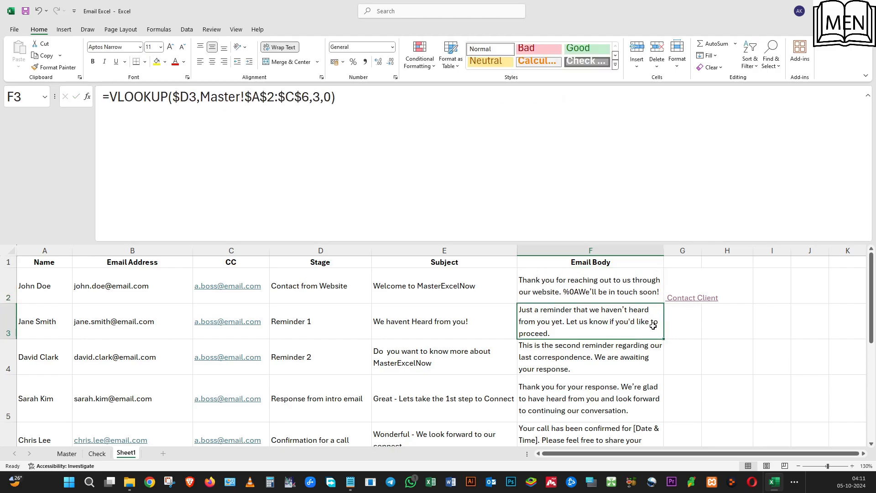
Open the email draft from the Contact Client link in G2, check the line break in its body, and close it.
left_click(689, 299)
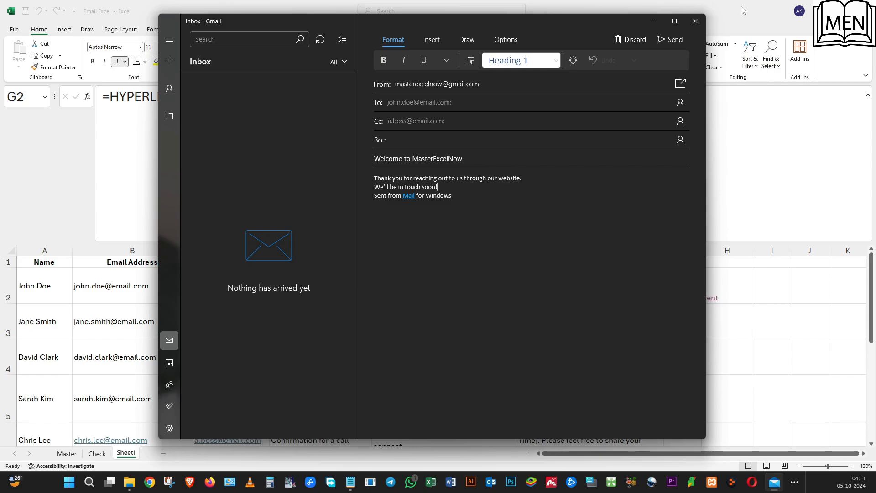
left_click(701, 23)
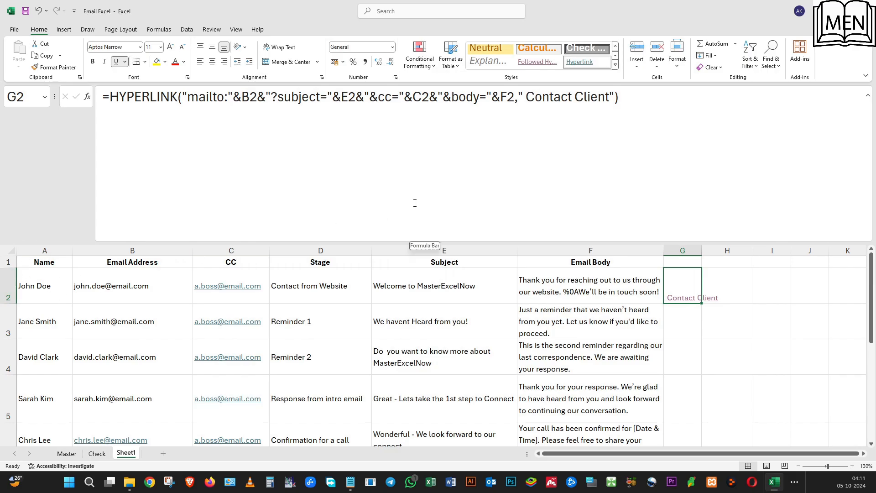
Insert the greeting text "Hello " between "&body=" and F2 in the HYPERLINK formula of G2.
left_click(490, 96)
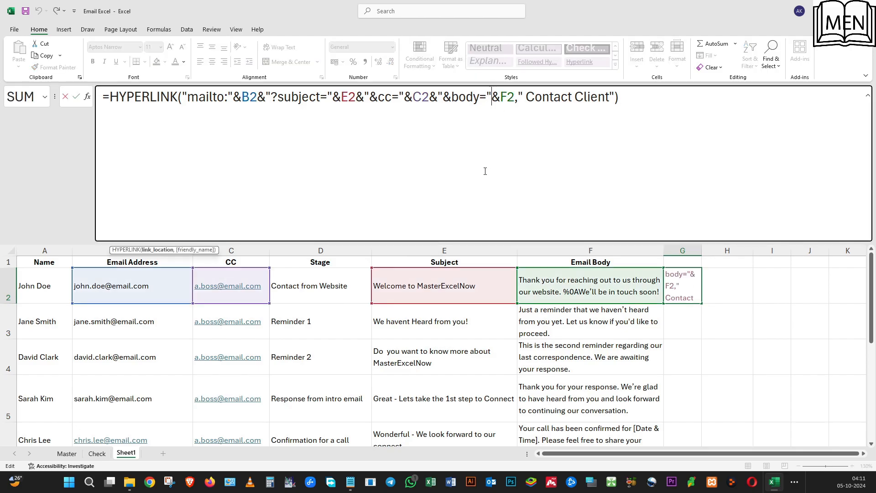
type("&")
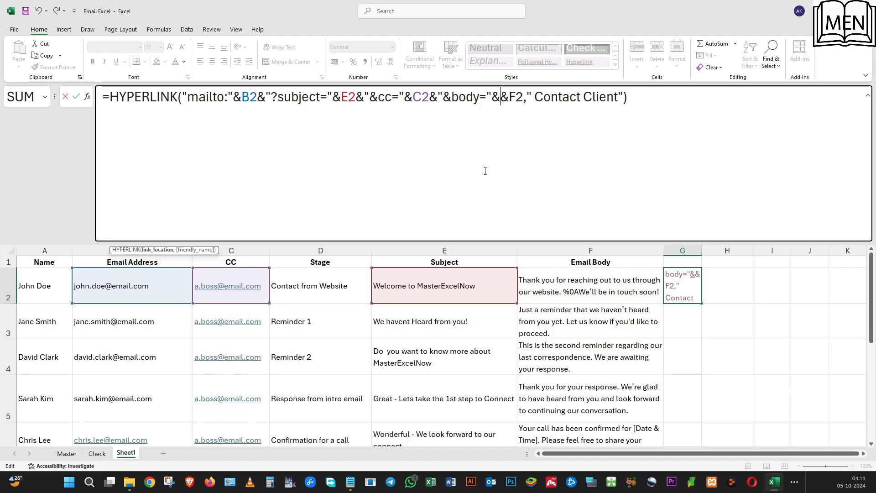
type("\"")
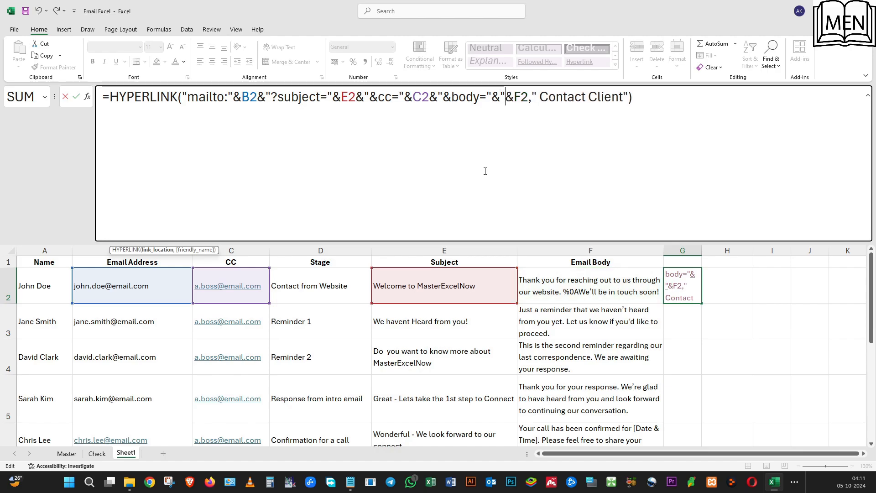
type("Hello ")
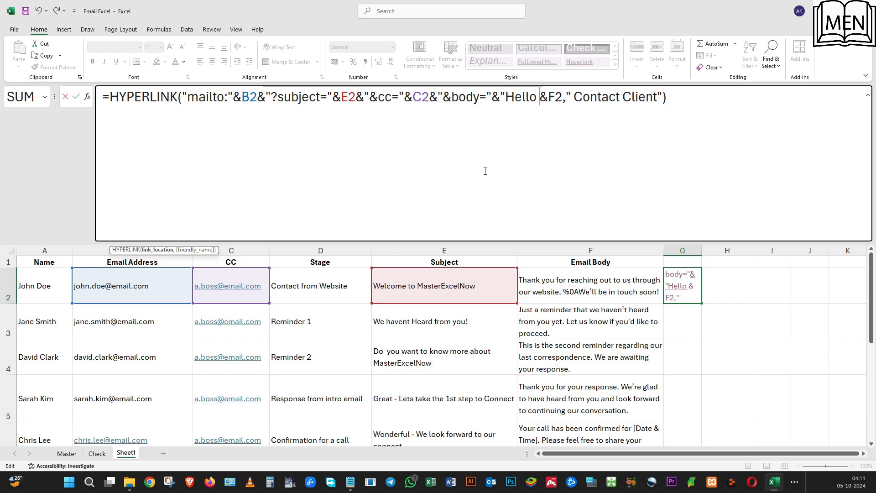
type("\"")
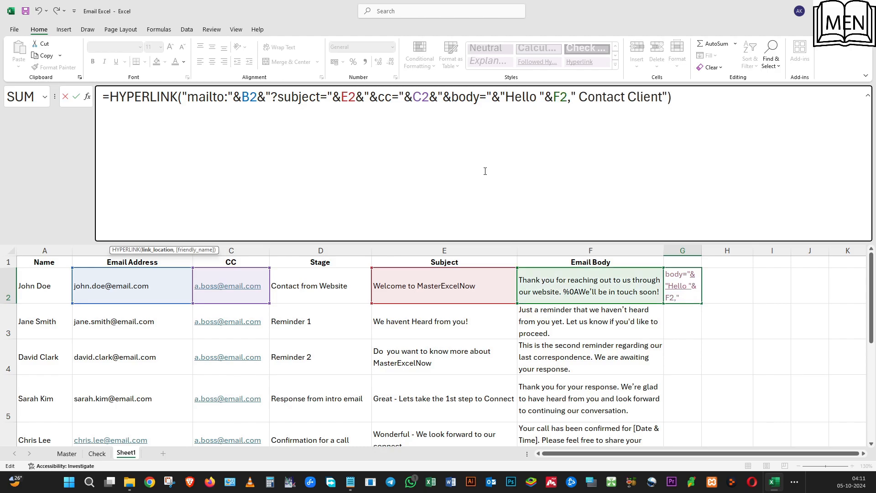
type("&")
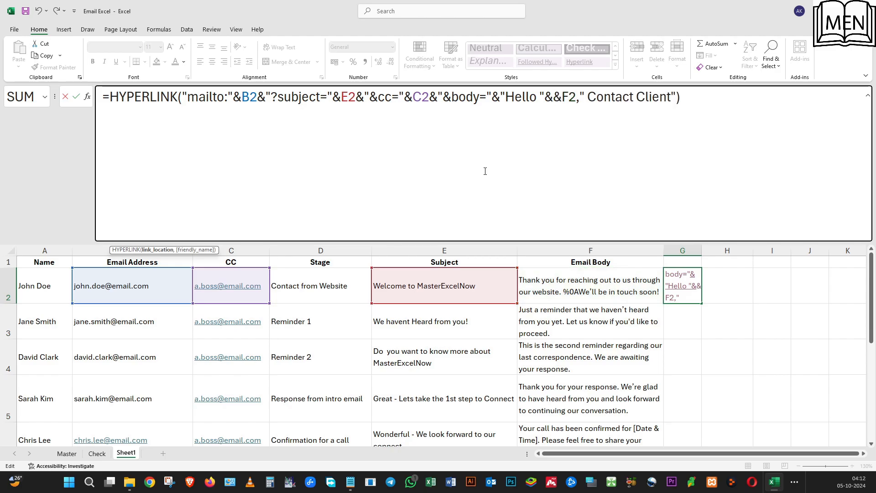
Join the name cell A2 and a comma after "Hello " in G2's formula and check the greeting in the email draft.
left_click(49, 285)
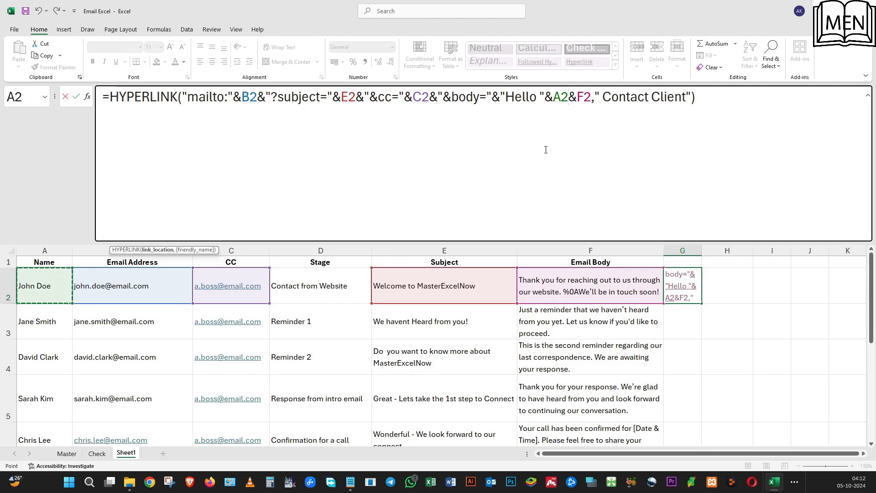
type("&")
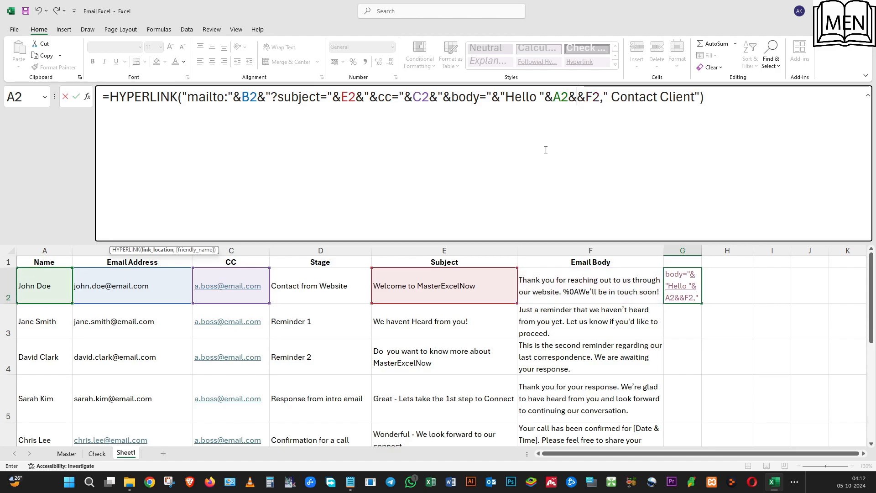
type(" \"")
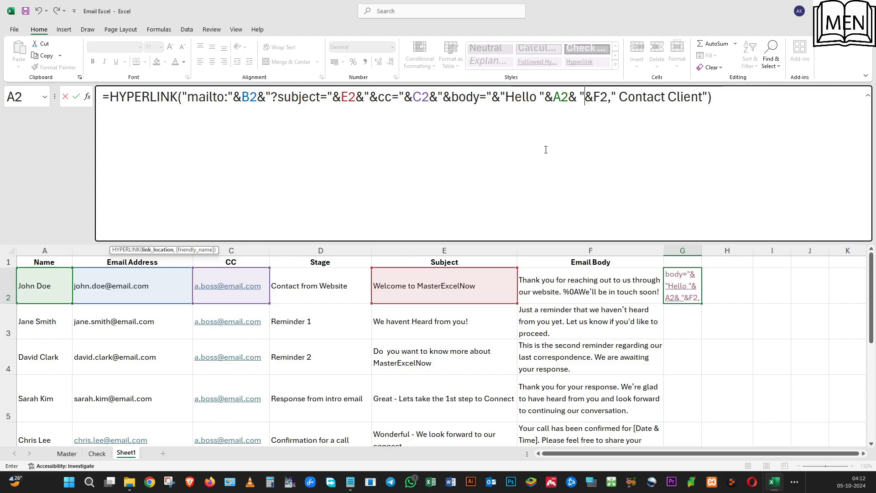
type(",\"")
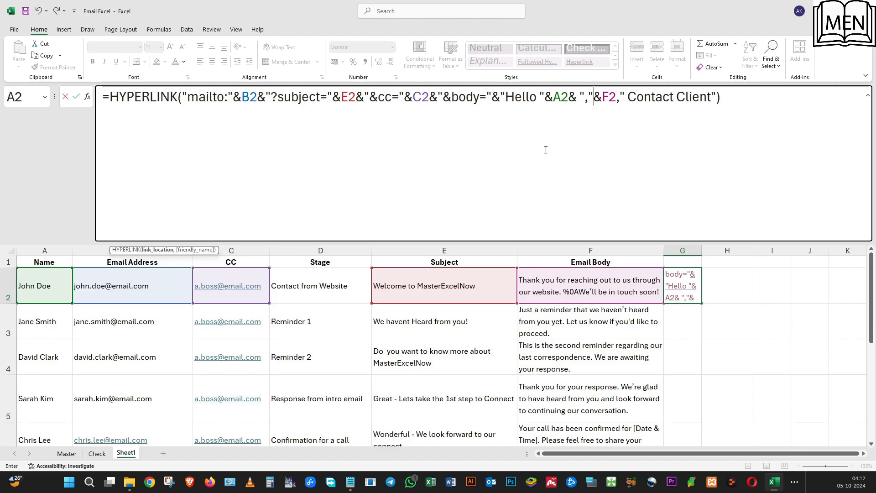
key("Return")
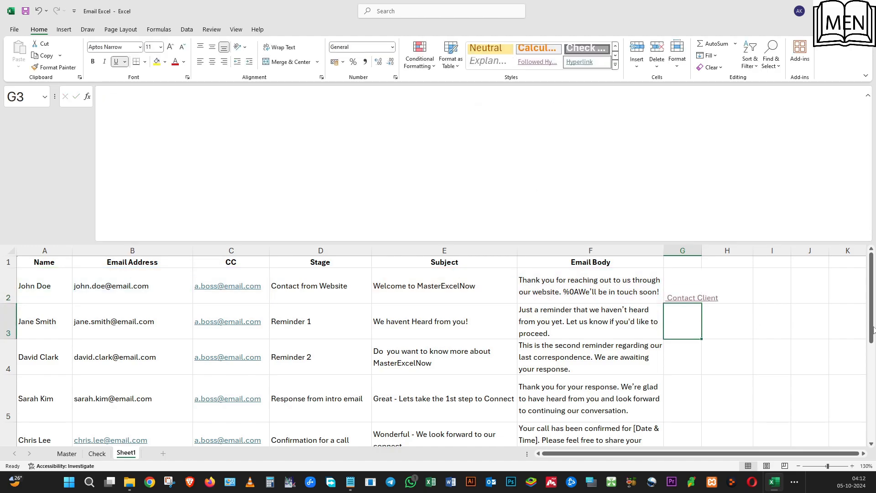
left_click(689, 297)
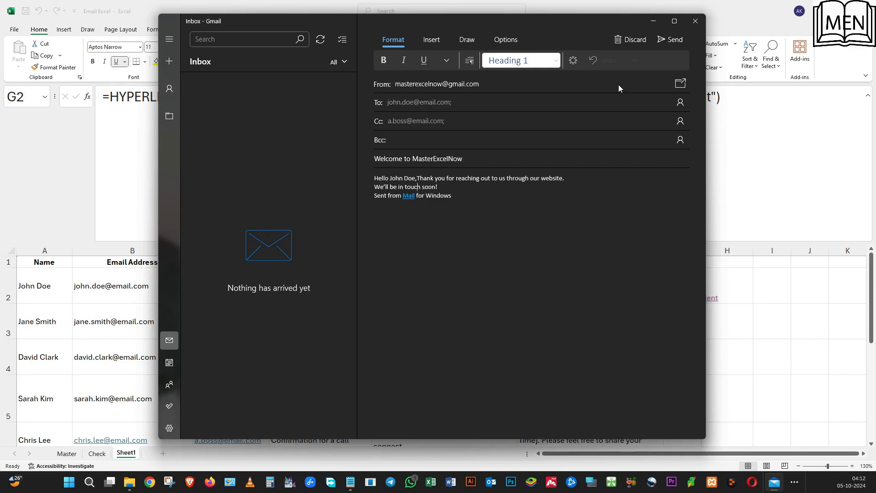
left_click(690, 26)
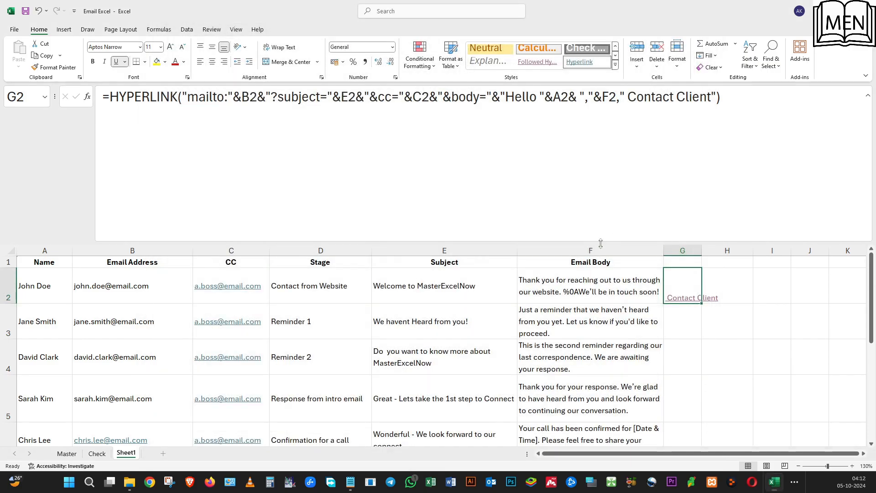
Add %0A%0A at the start of the email body text in F2.
left_click(565, 289)
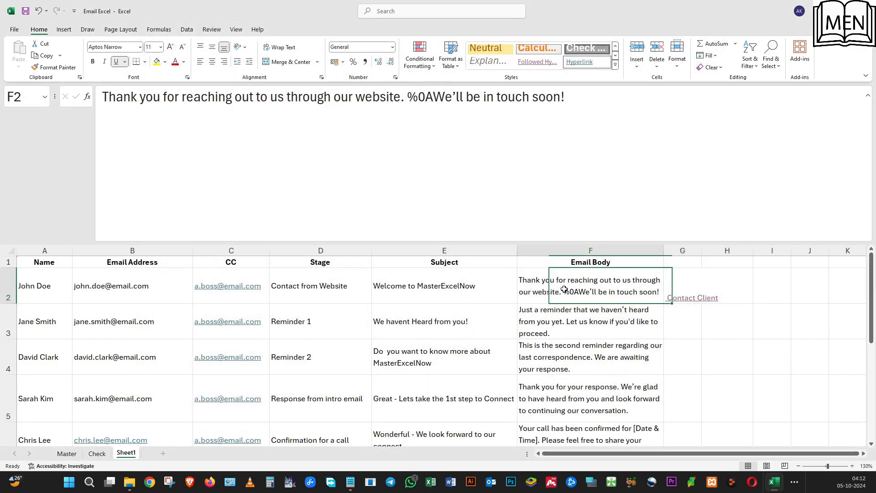
left_click(102, 100)
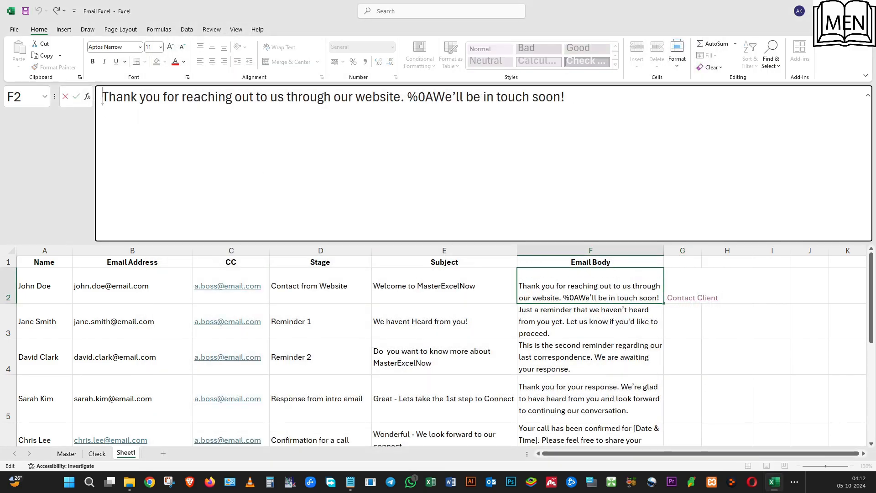
type("%")
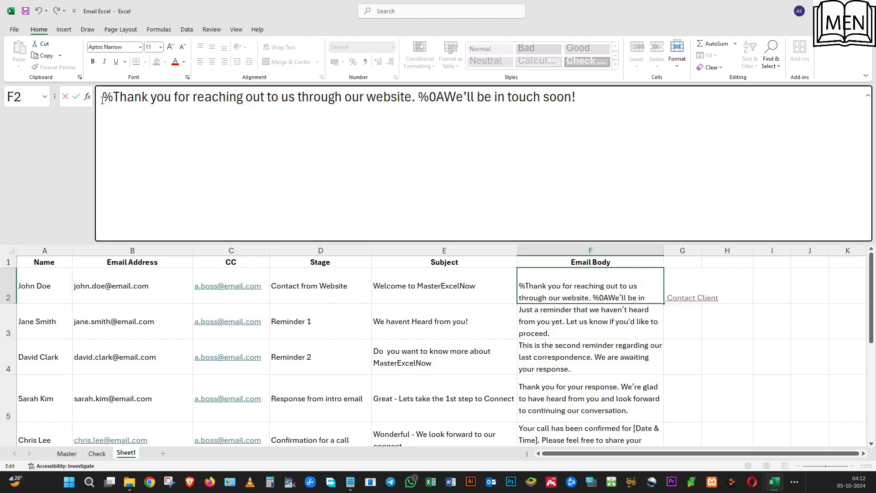
type("0A")
type("%0")
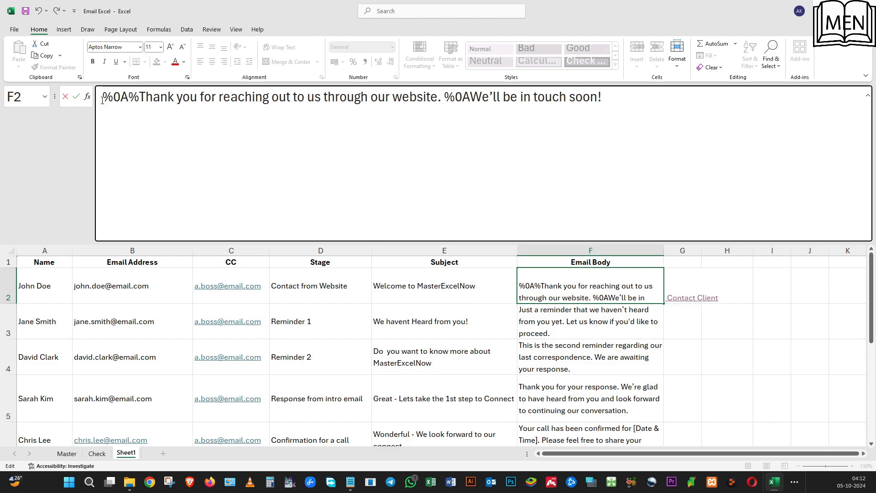
type("A")
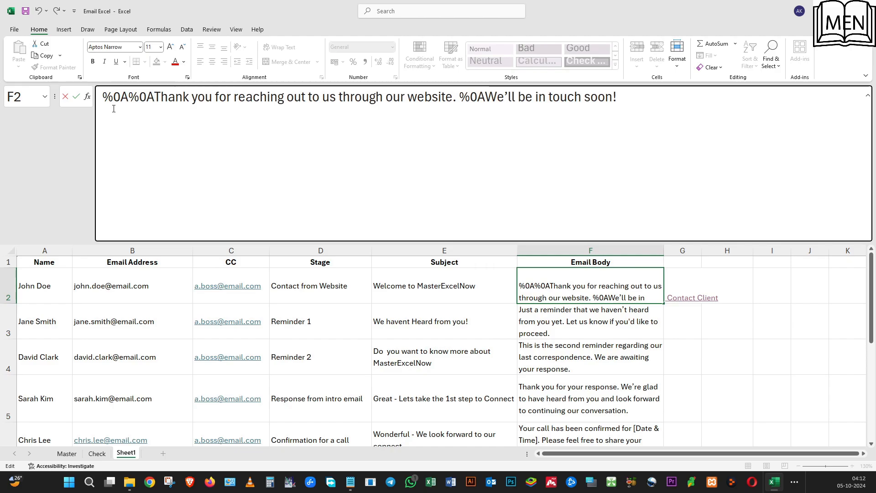
Open the email draft from the Contact Client link in G2 and check the spacing between greeting and body.
left_click(680, 297)
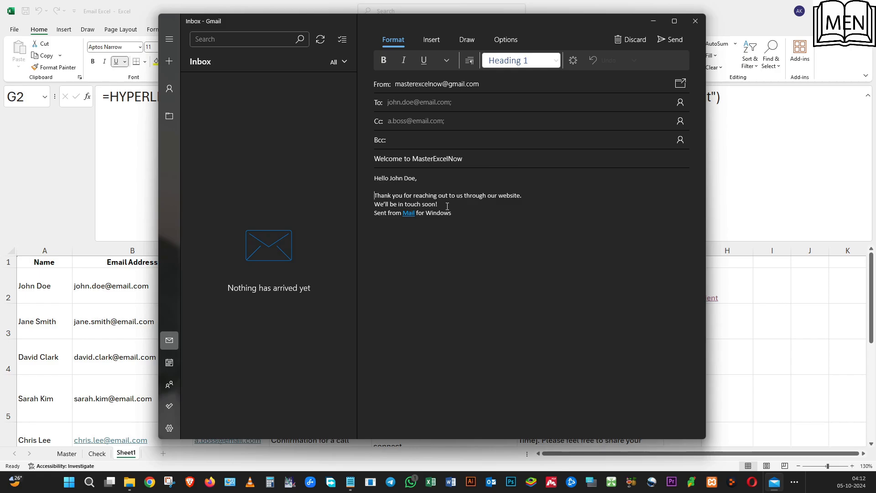
key("Return")
key("Return")
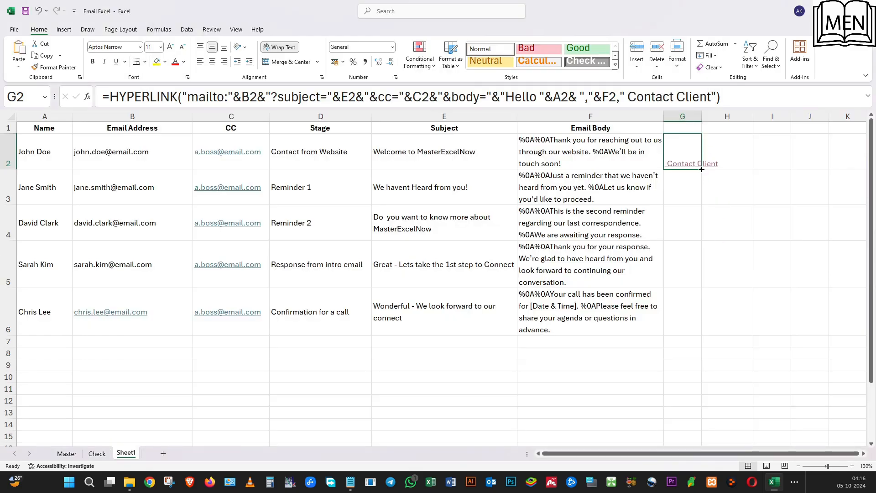
Fill the Contact Client formula from G2 down to G6 and test the email drafts from G6 and G5.
left_click_drag(702, 170, 703, 335)
left_click(749, 230)
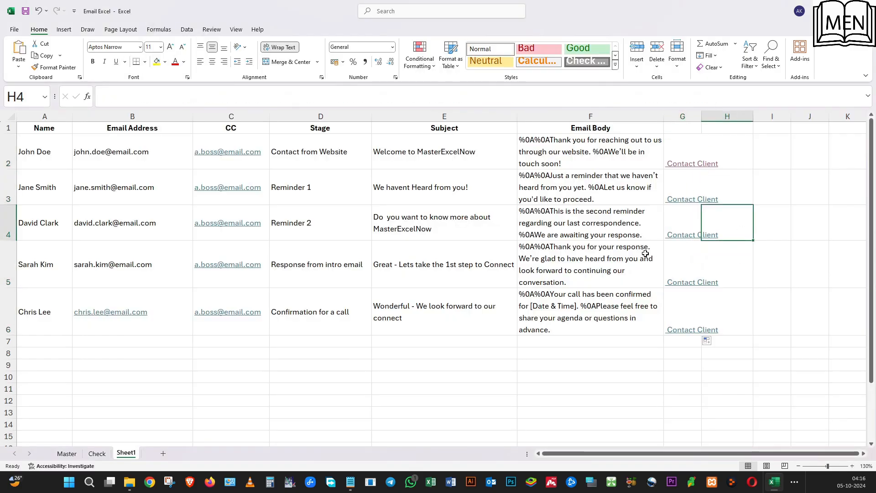
left_click(678, 331)
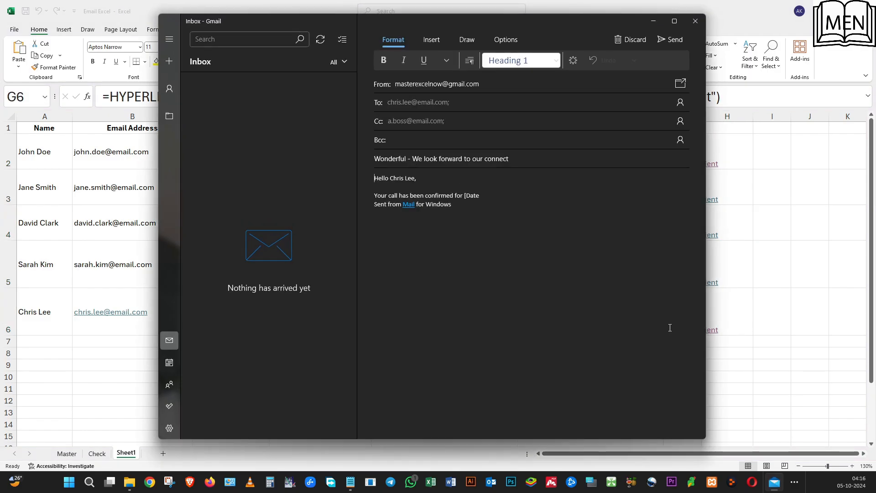
left_click(695, 21)
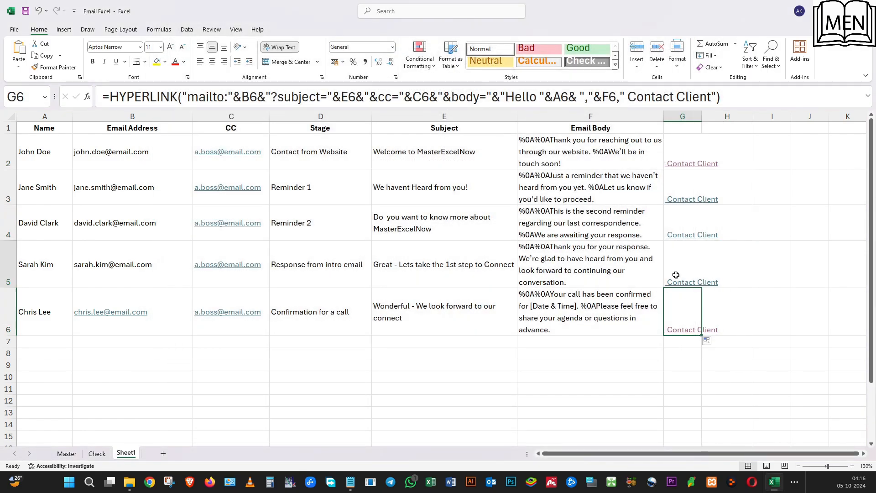
left_click(677, 279)
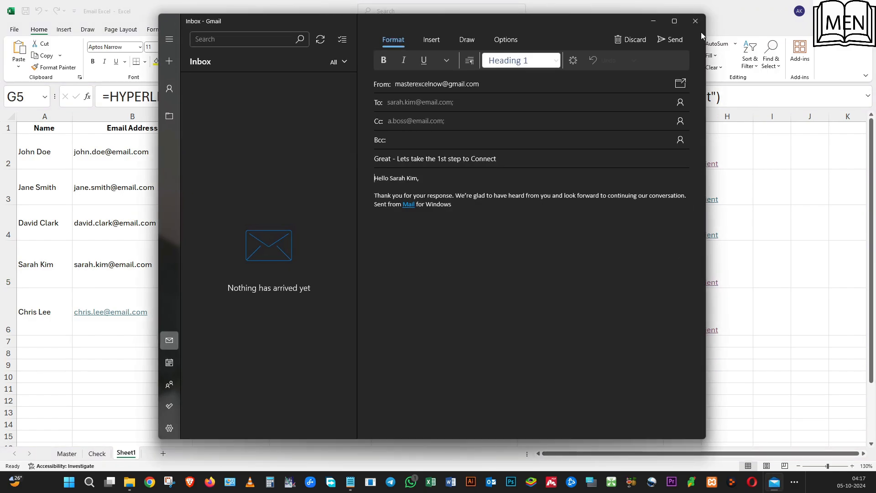
left_click(695, 21)
Examine the Subject and Email Body cells of the client list on Sheet1.
left_click(601, 259)
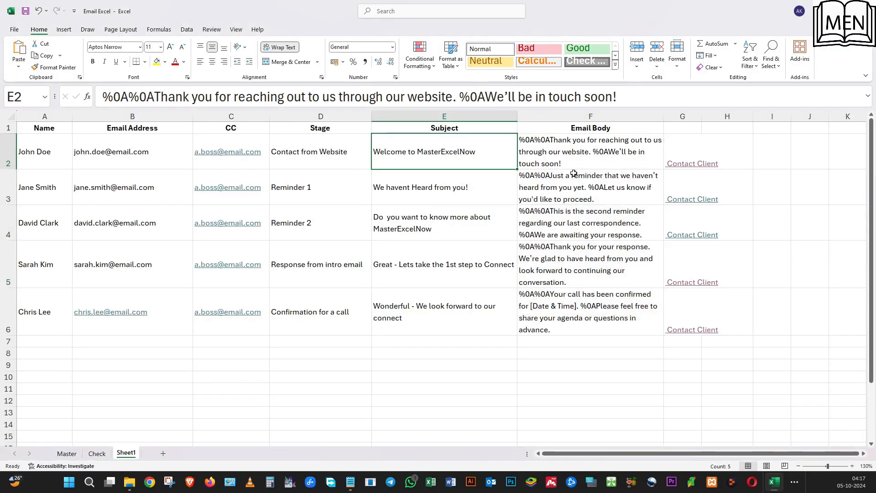
key("Left")
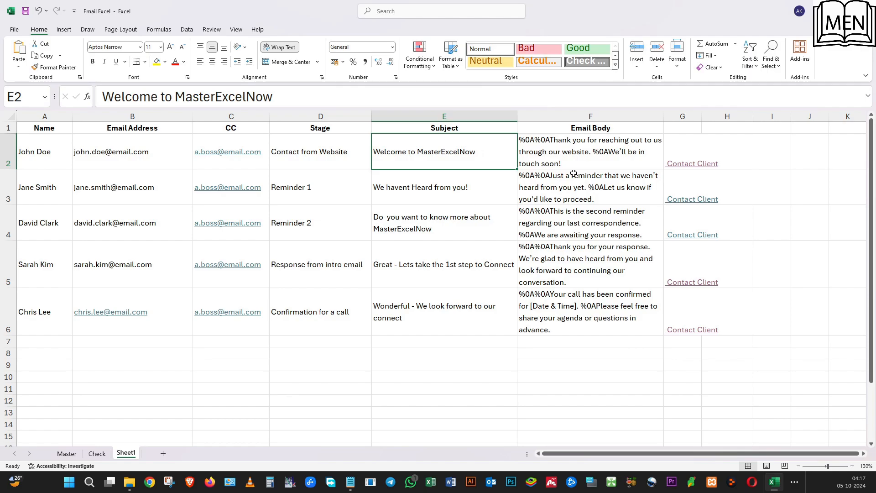
left_click(451, 187)
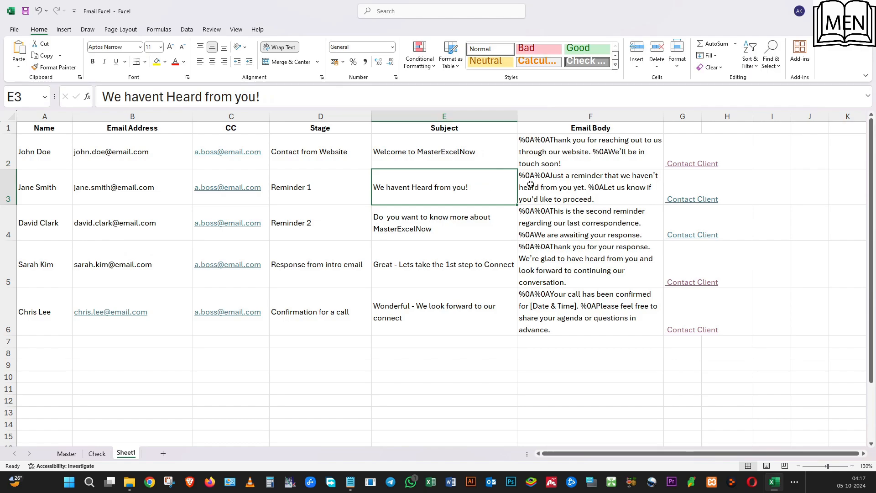
left_click(542, 183)
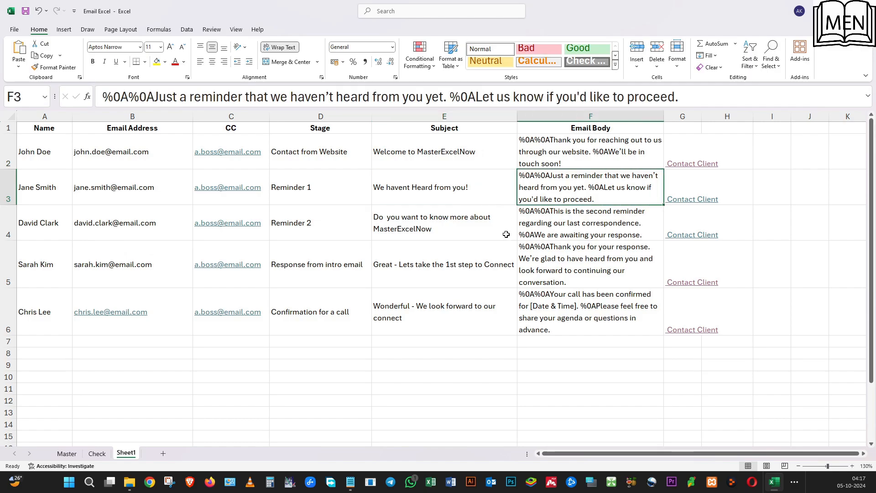
Review the Stage, Subject and Email Body ranges in rows 2 to 6 of the Master sheet.
left_click(67, 454)
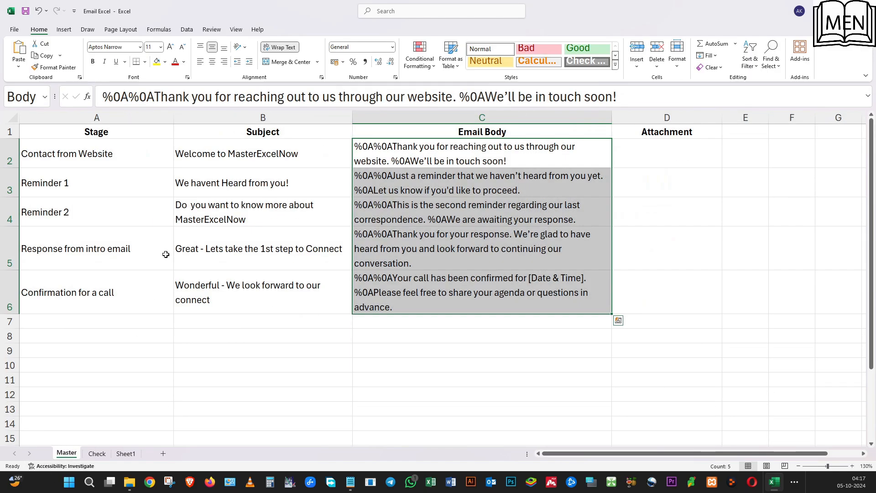
left_click(166, 255)
left_click(93, 154)
left_click(282, 156)
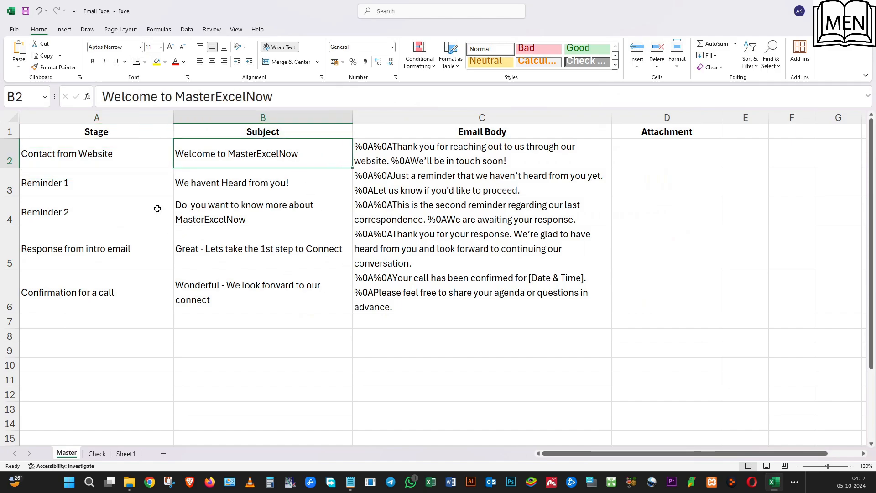
left_click_drag(101, 148, 102, 292)
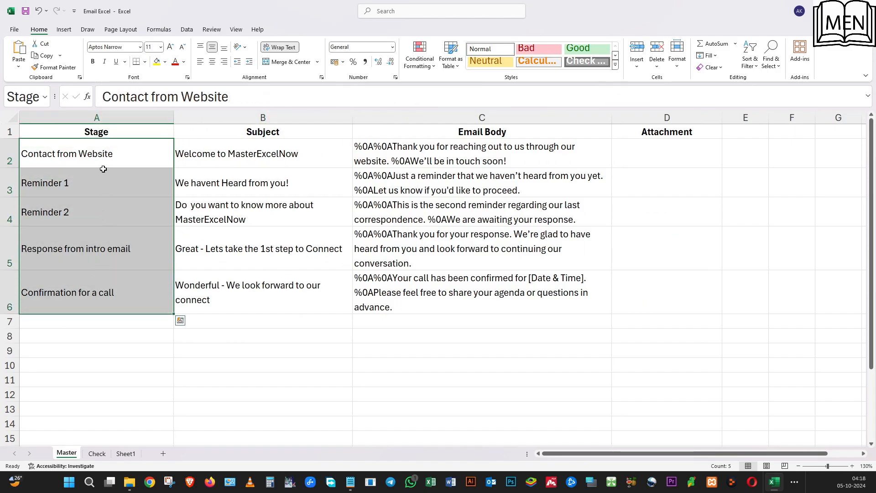
left_click(108, 299)
left_click_drag(220, 149, 221, 282)
left_click_drag(445, 146, 453, 286)
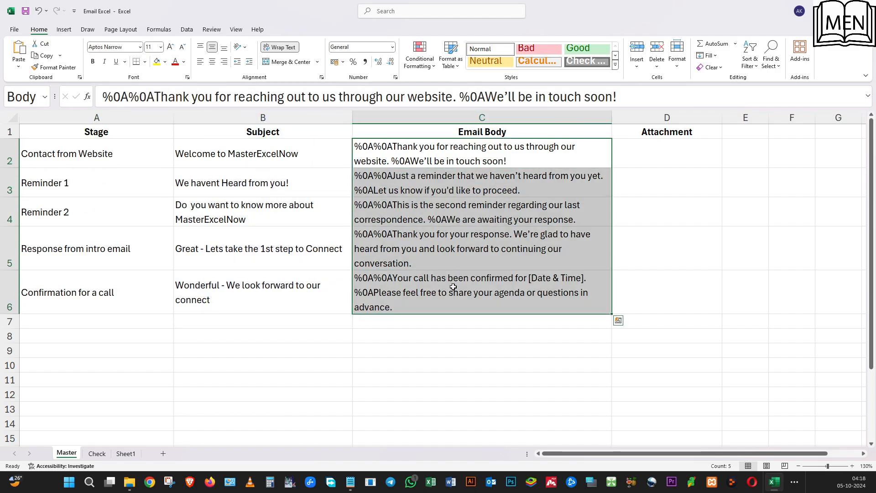
Review the client names and email addresses in rows 2 to 6 of the Check sheet.
left_click(97, 453)
left_click(118, 214)
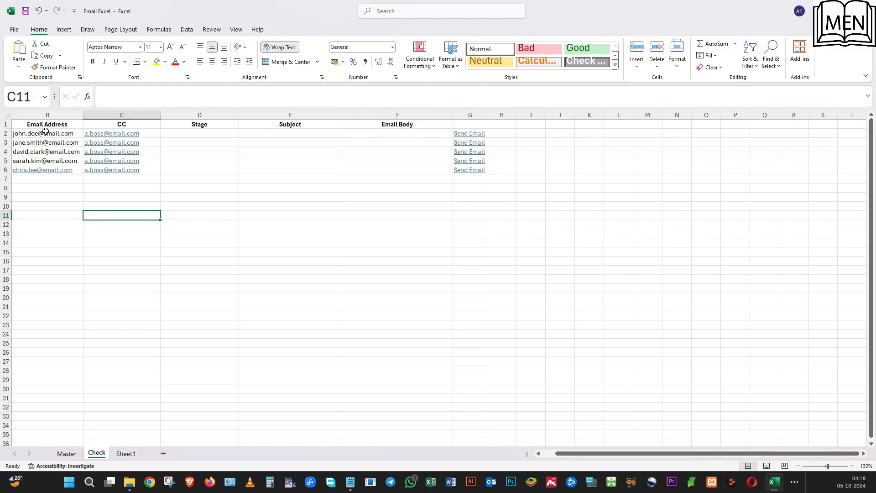
left_click_drag(46, 132, 46, 170)
key("Left")
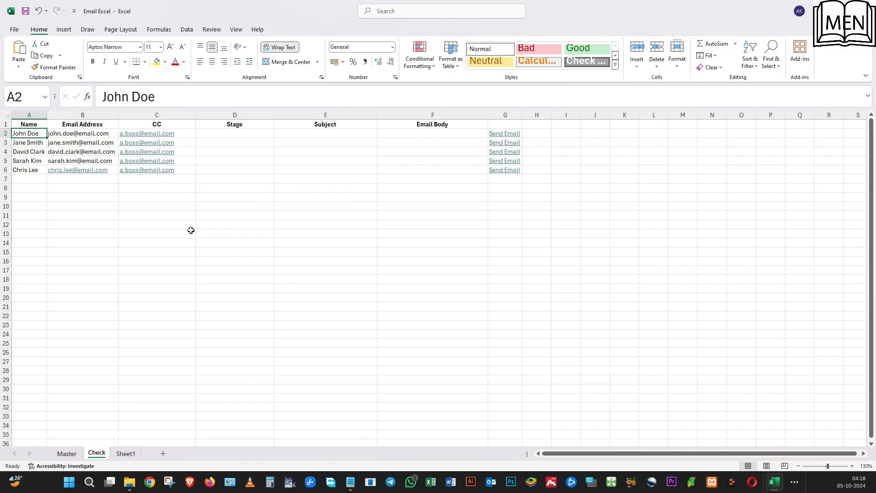
left_click(169, 232)
Add a list data validation to Stage cell D2 on the Check sheet, sourced from the Master sheet's =Stage range, and check its options.
left_click(237, 132)
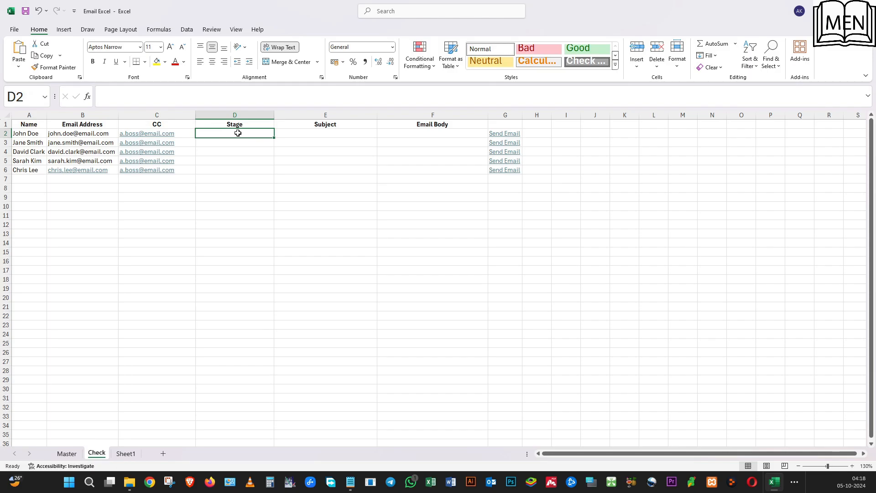
left_click(186, 30)
left_click(465, 49)
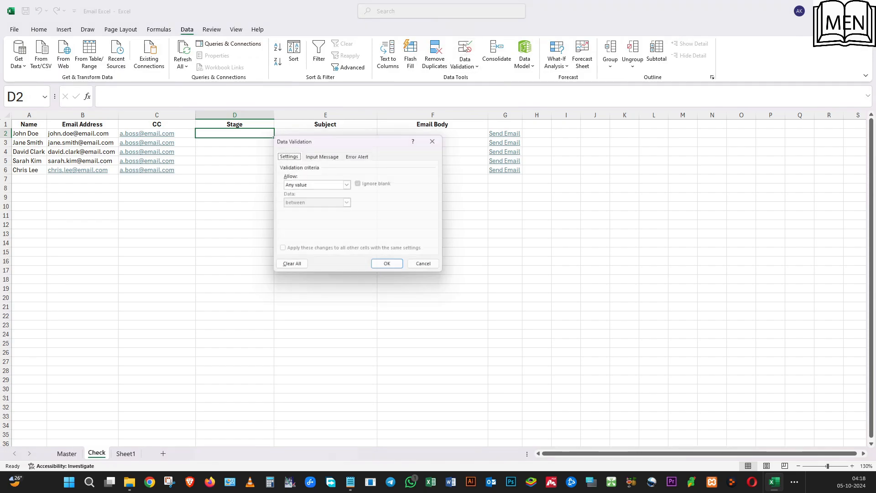
left_click(301, 186)
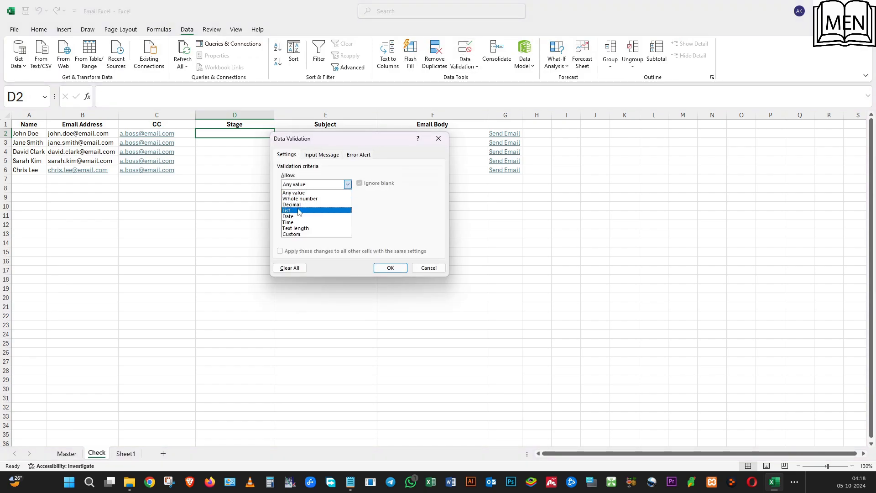
left_click(300, 213)
left_click(298, 221)
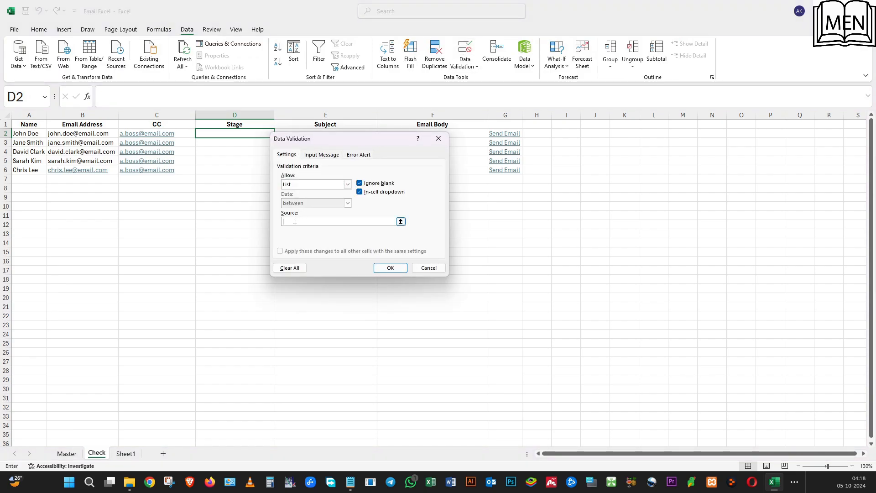
left_click(73, 456)
left_click_drag(70, 154, 81, 287)
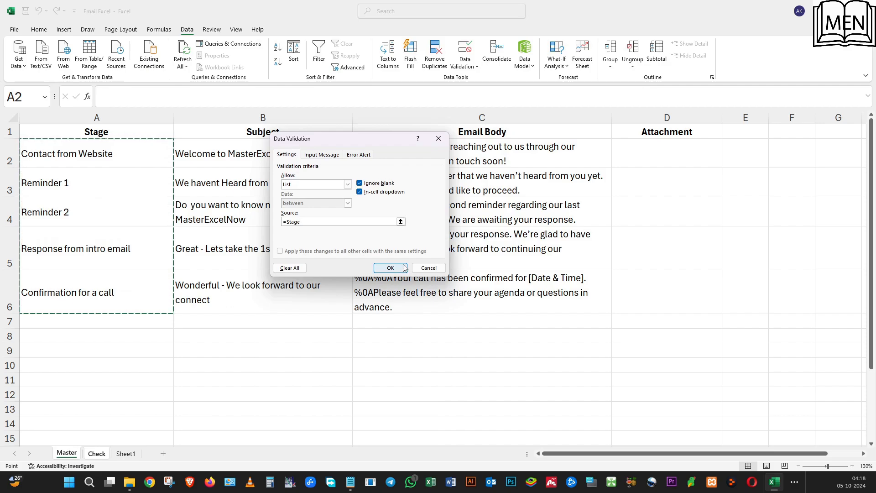
left_click(404, 264)
left_click(277, 133)
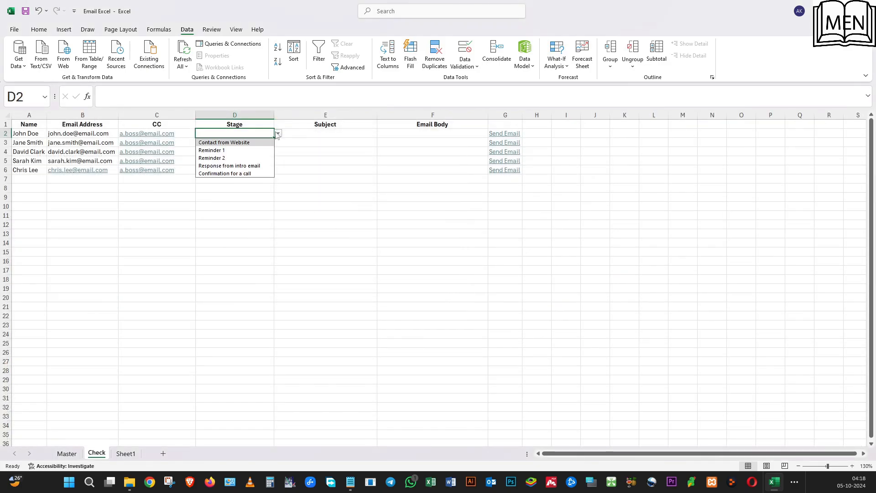
left_click(311, 241)
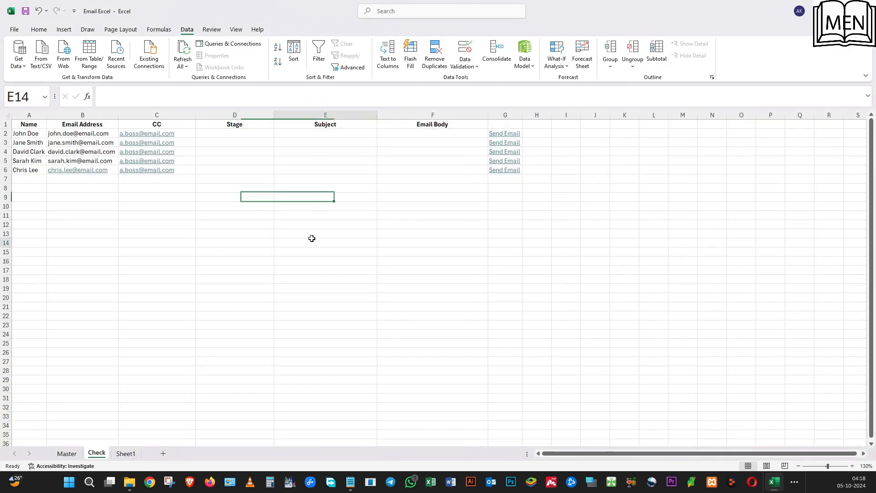
Enter =VLOOKUP(D2,Master!$A$2:$C$6,2) in Subject cell E2 of the Check sheet to look up the subject by stage.
left_click(322, 133)
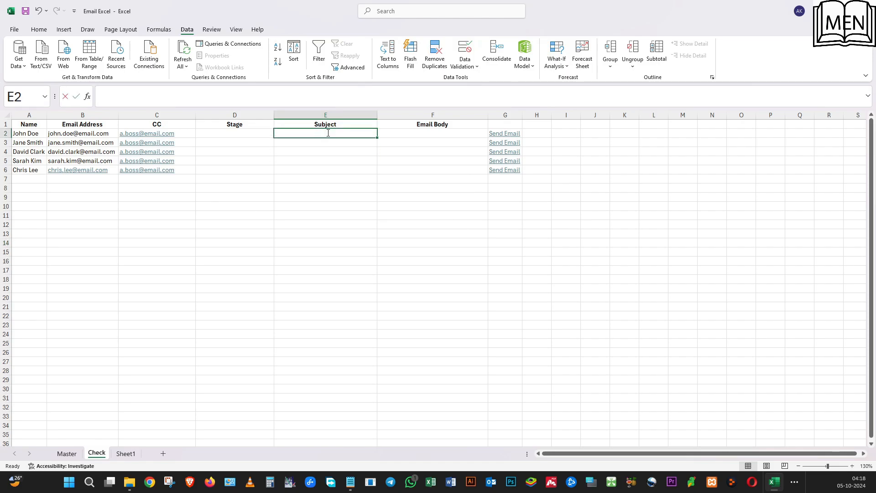
type("=vlo")
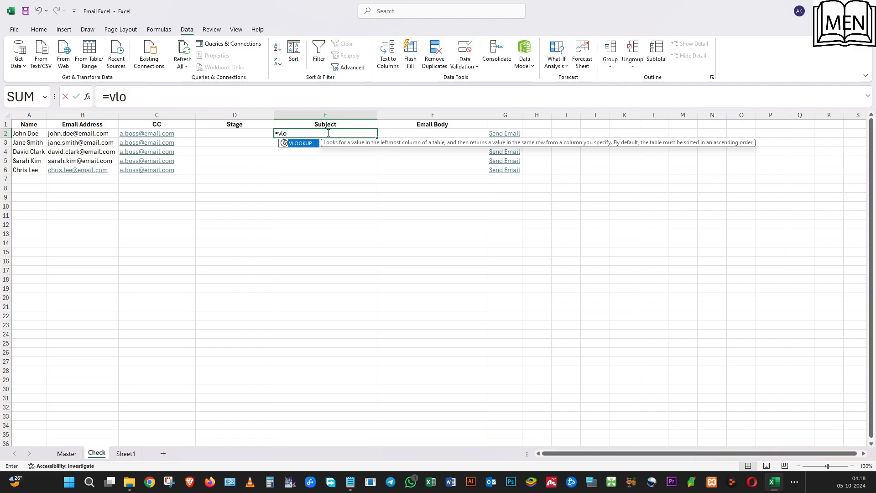
type("okup(")
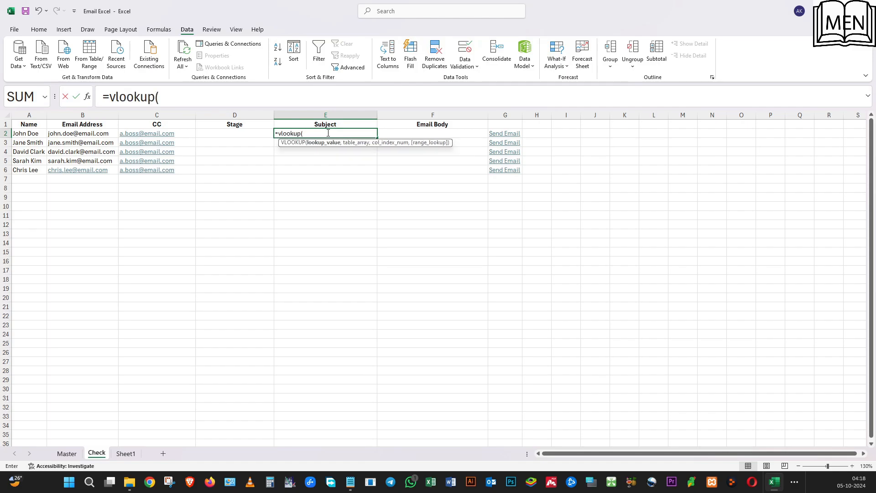
left_click(223, 133)
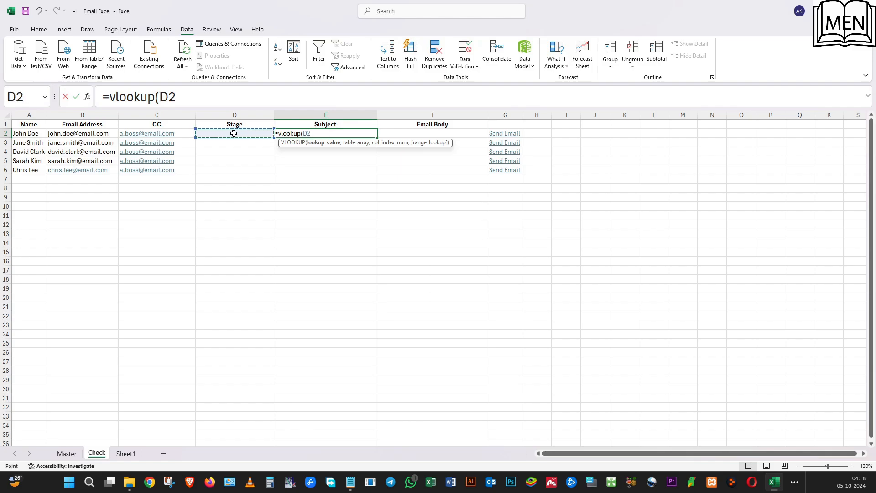
type(",")
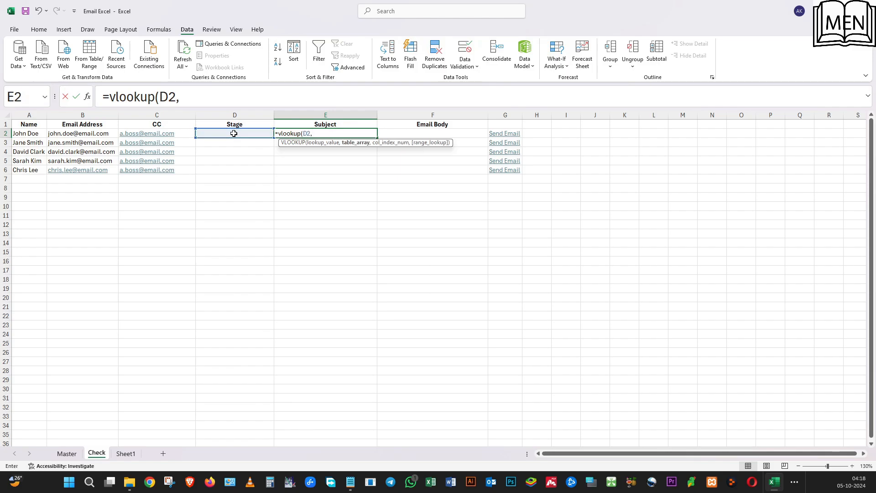
left_click(68, 453)
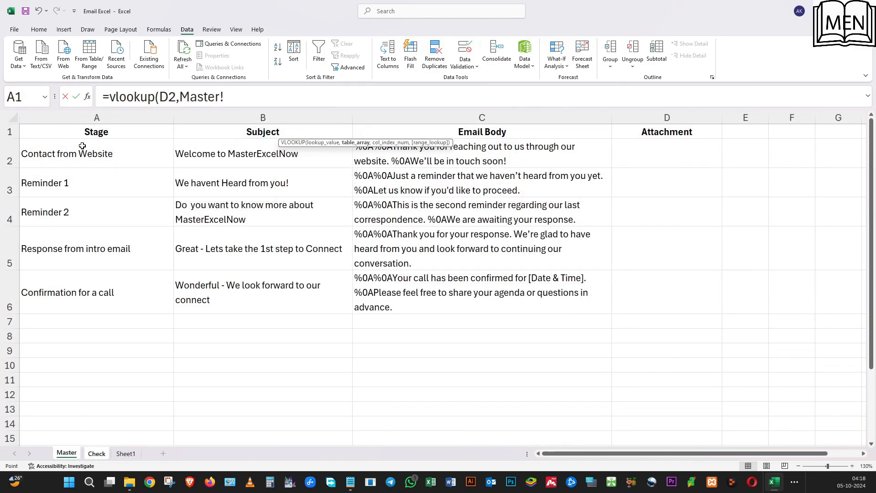
left_click_drag(72, 147, 488, 286)
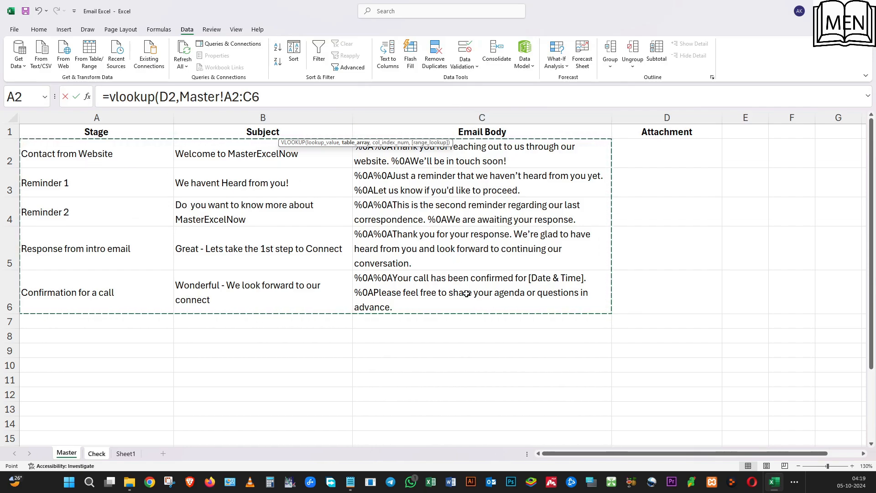
key("F4")
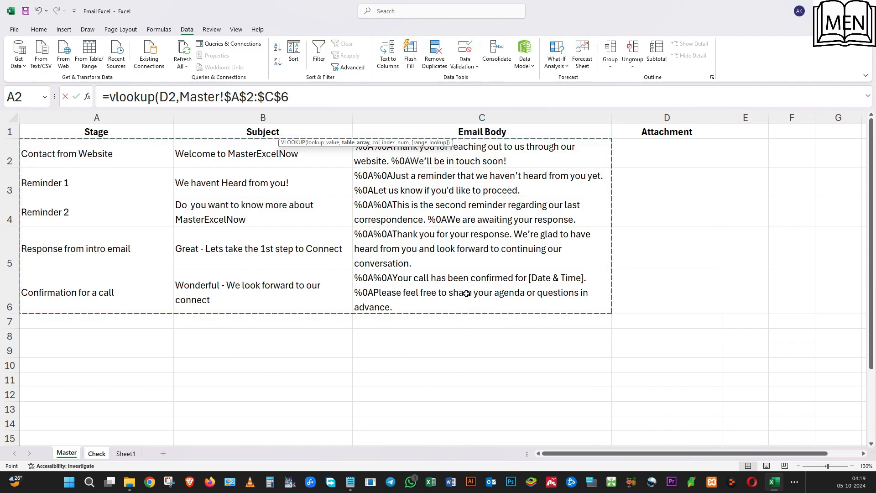
type(",2")
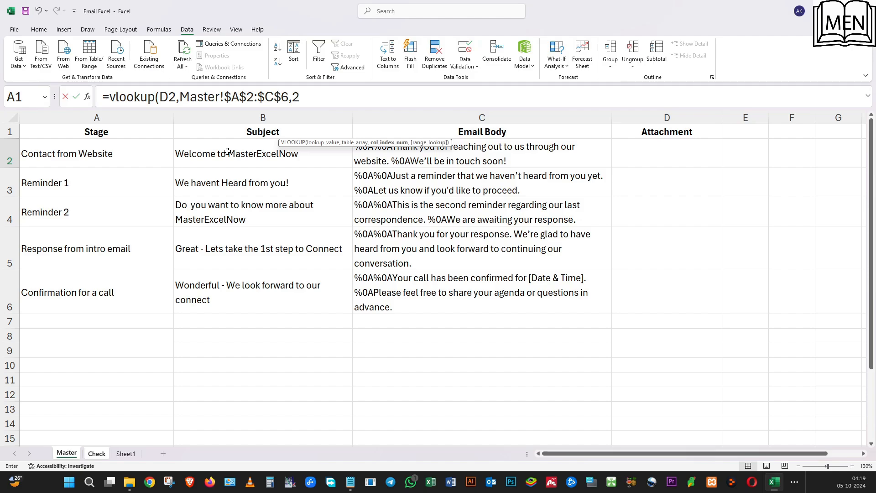
key("Return")
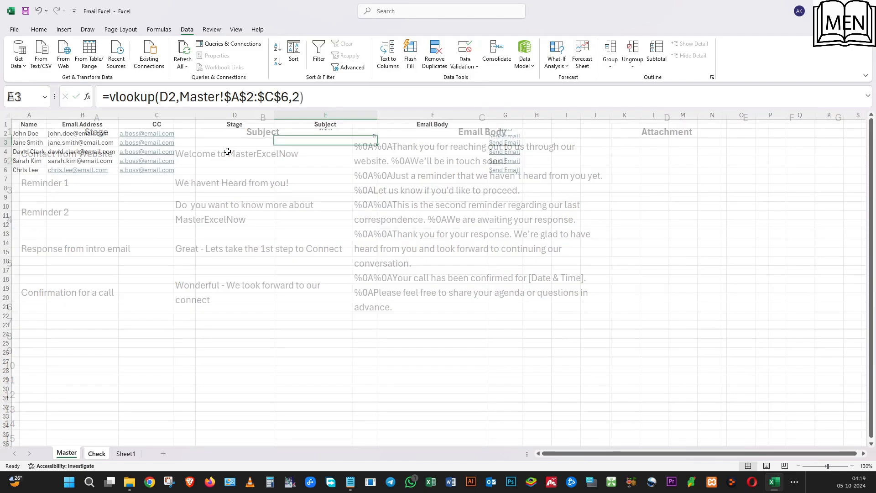
left_click(341, 133)
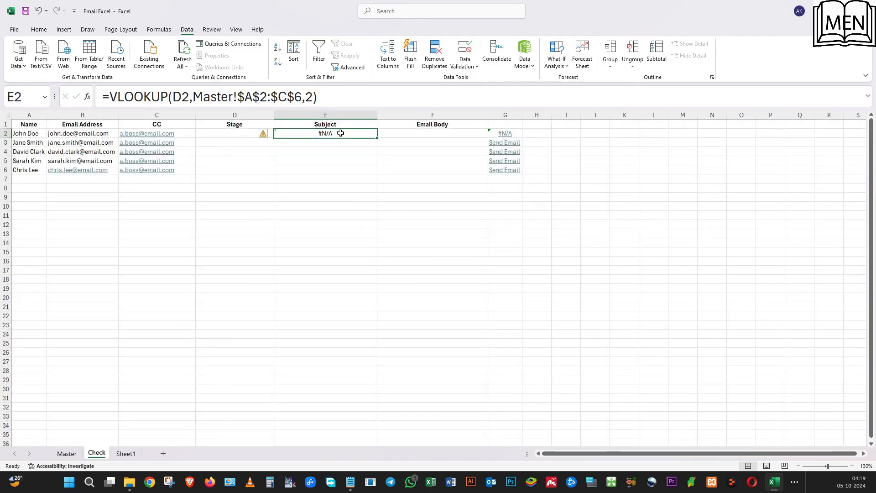
Choose Reminder 1 as the stage in D2 to test the Subject lookup.
left_click(246, 136)
left_click(277, 133)
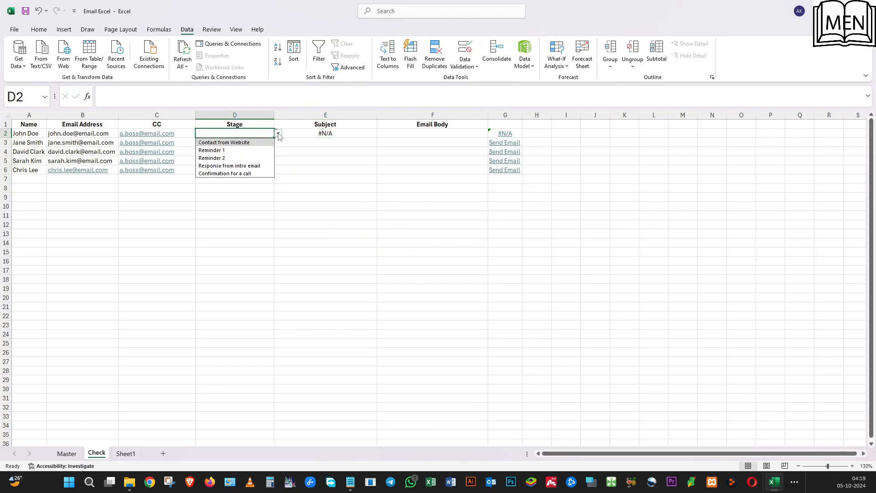
left_click(247, 150)
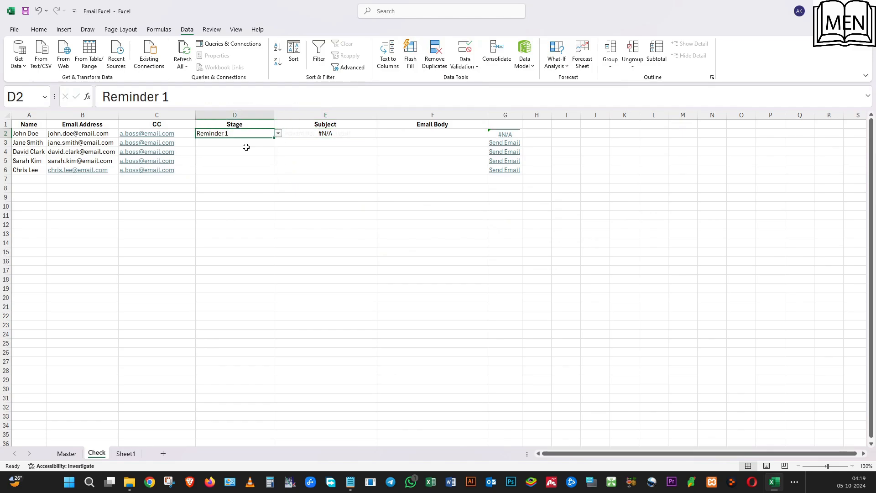
Lock the lookup column in the E2 formula by changing the lookup value to $D2.
left_click(313, 135)
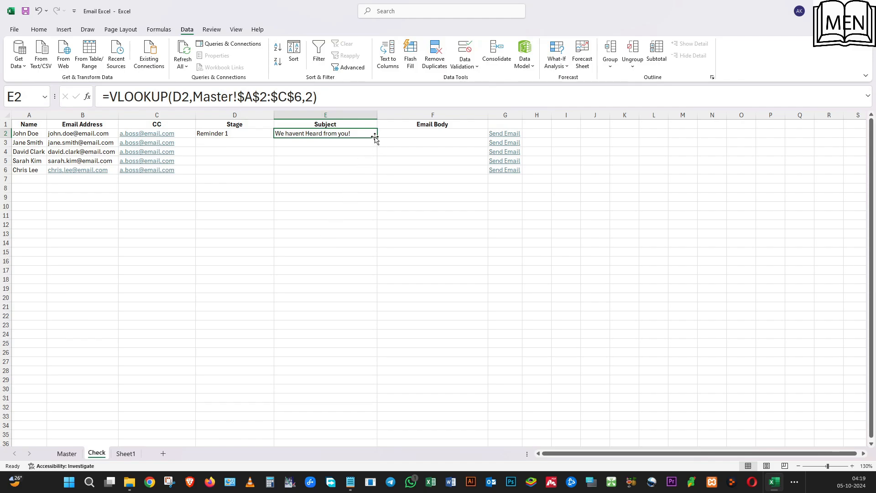
left_click(177, 96)
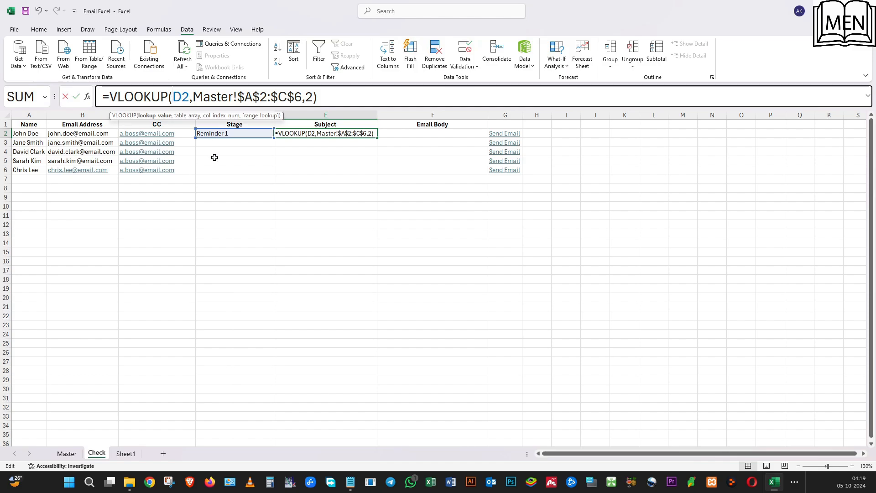
type("$")
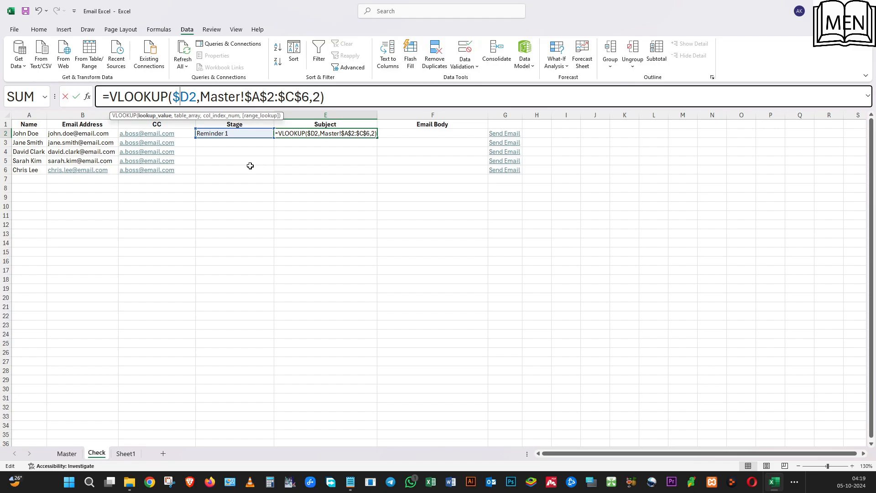
key("Return")
Copy the Subject formula from E2 into Email Body cell F2 and set its column index to 3.
left_click(236, 136)
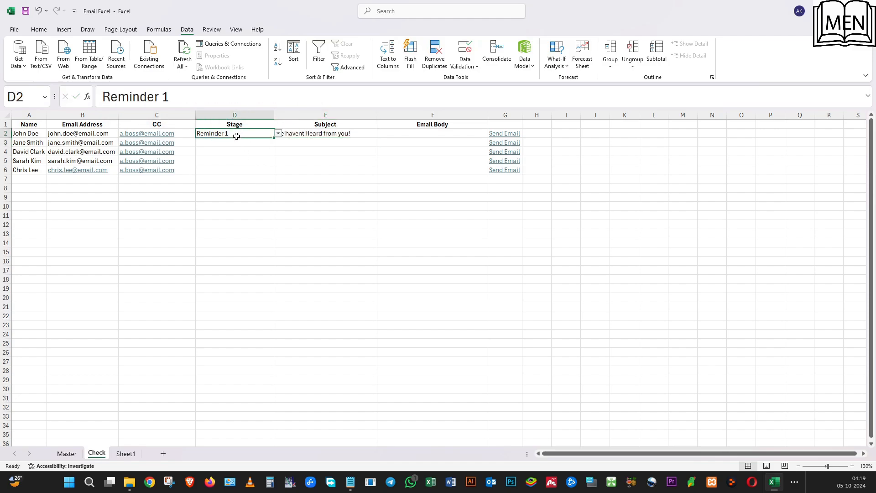
left_click(325, 133)
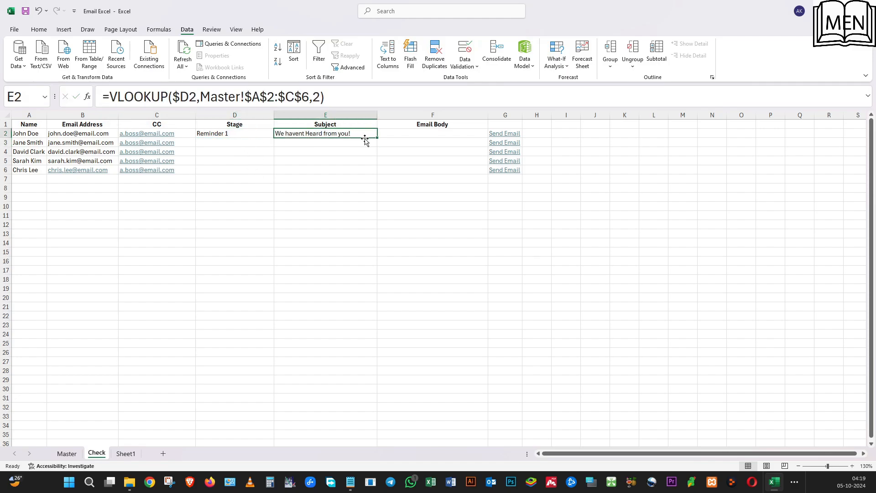
left_click_drag(378, 138, 419, 138)
left_click(411, 133)
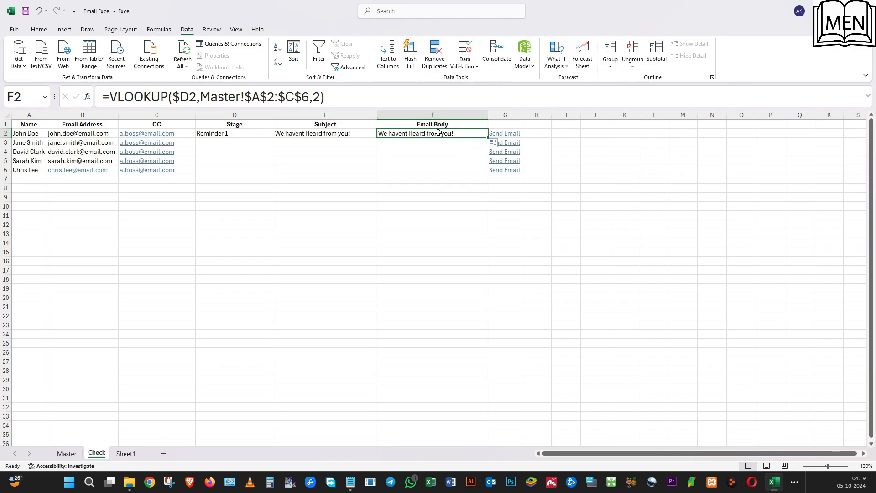
left_click(315, 96)
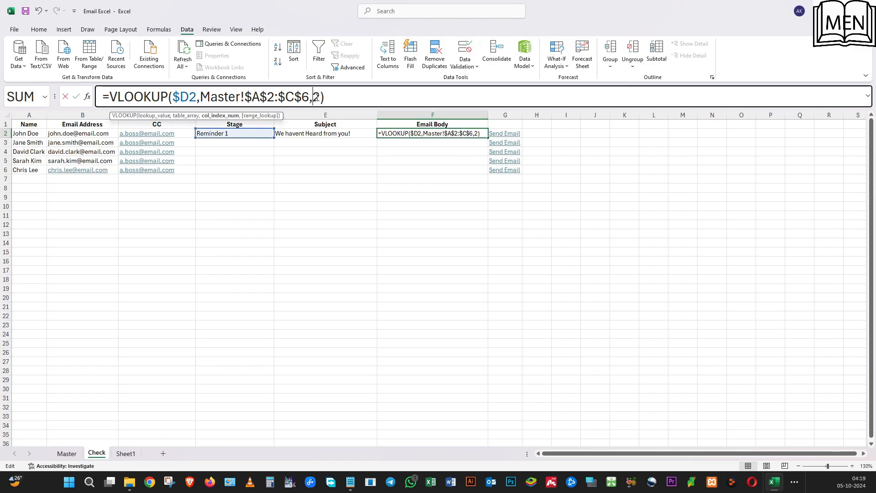
key("BackSpace")
type("3")
key("Return")
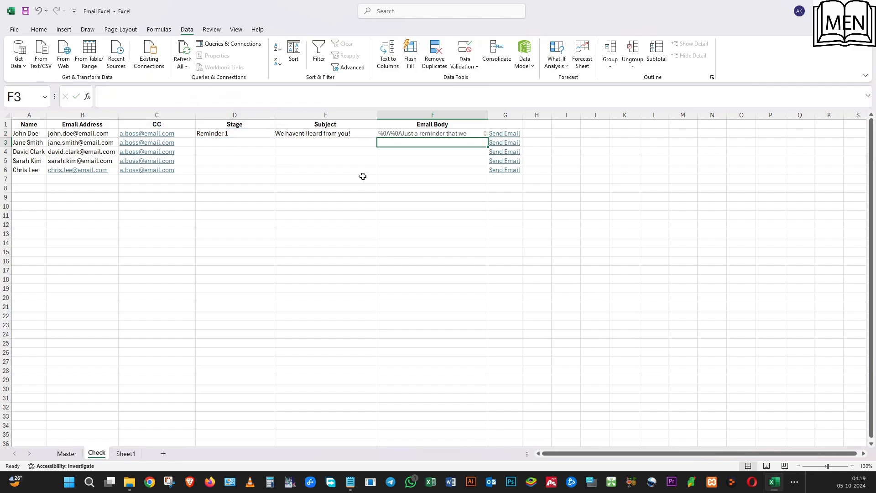
Widen the Email Body column slightly and autofit the height of row 2 to show the full body text.
left_click(421, 135)
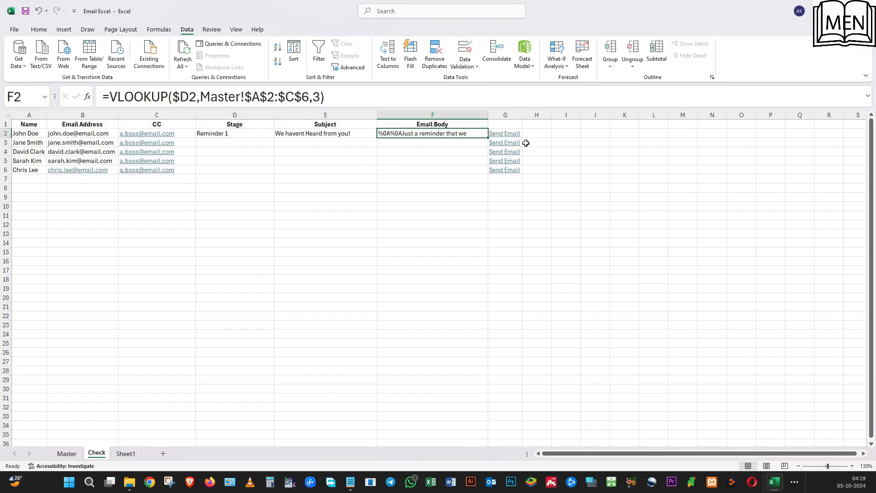
left_click_drag(491, 112, 494, 113)
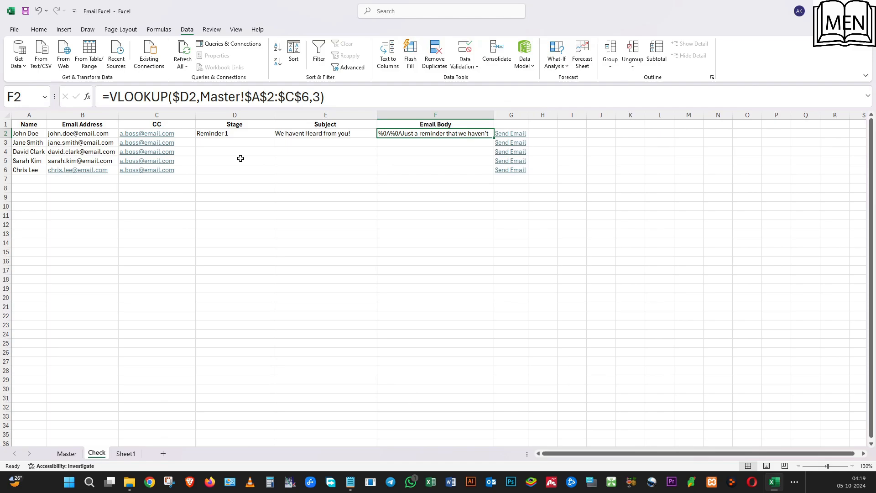
double_click(7, 136)
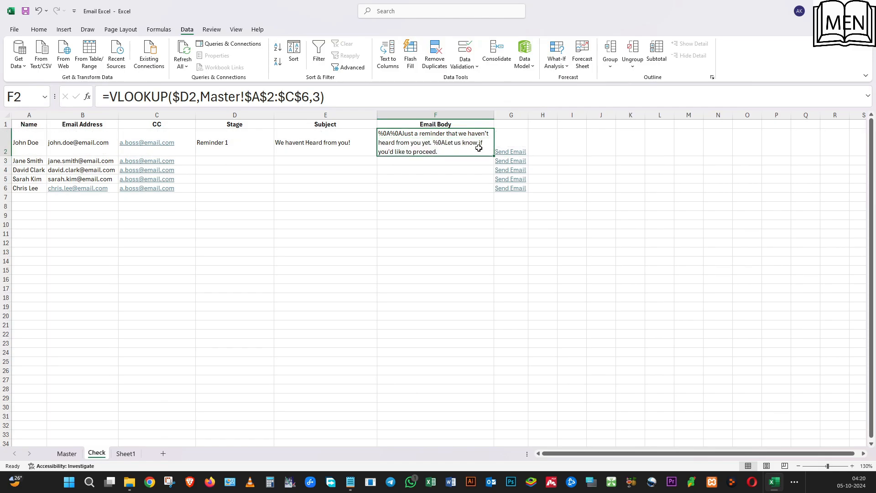
Fill the Stage, Subject and Email Body cells D2:F2 down to row 6.
left_click_drag(268, 145, 480, 192)
left_click(316, 165)
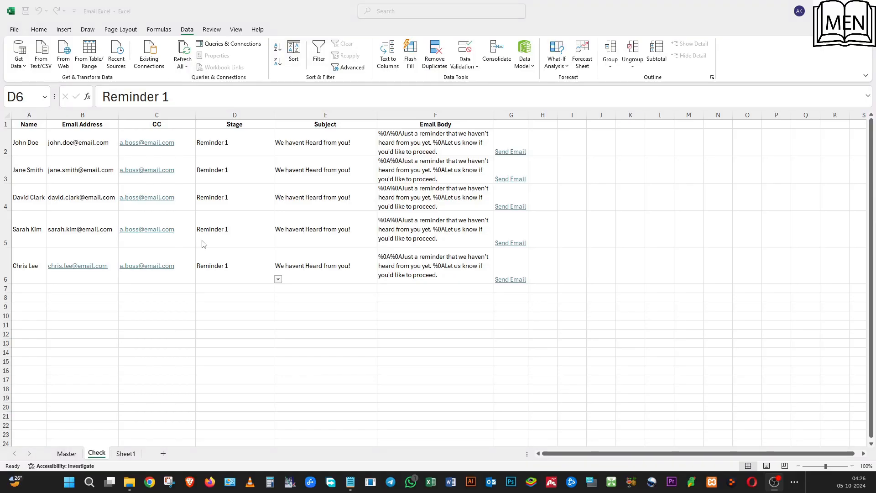
left_click(235, 150)
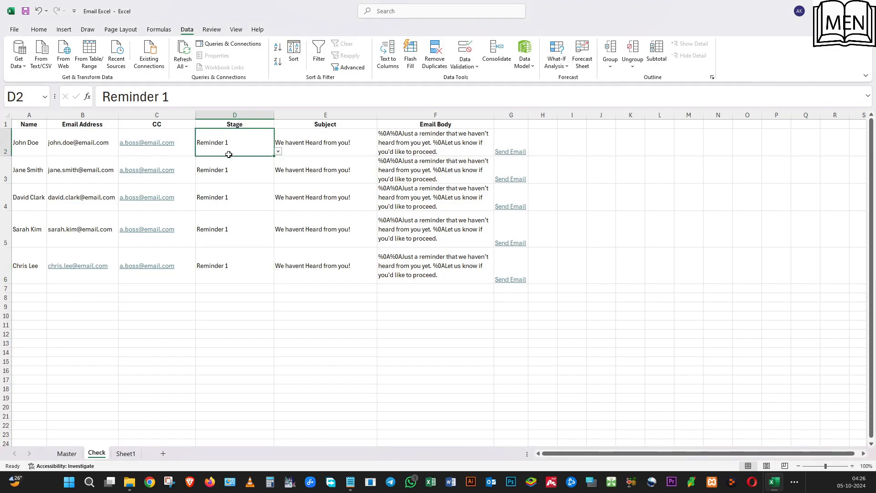
Set the Stage in D2 to Contact from Website, then open row 2's Send Email draft to check it and close it.
left_click(312, 142)
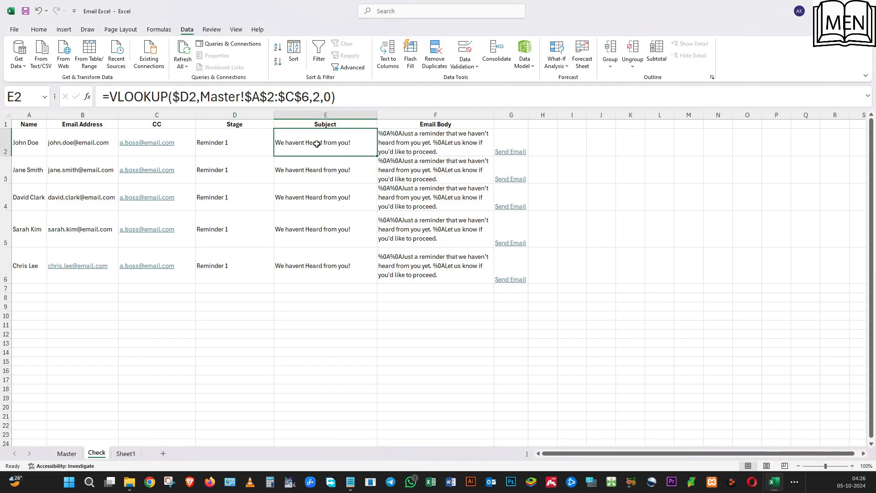
left_click(406, 146)
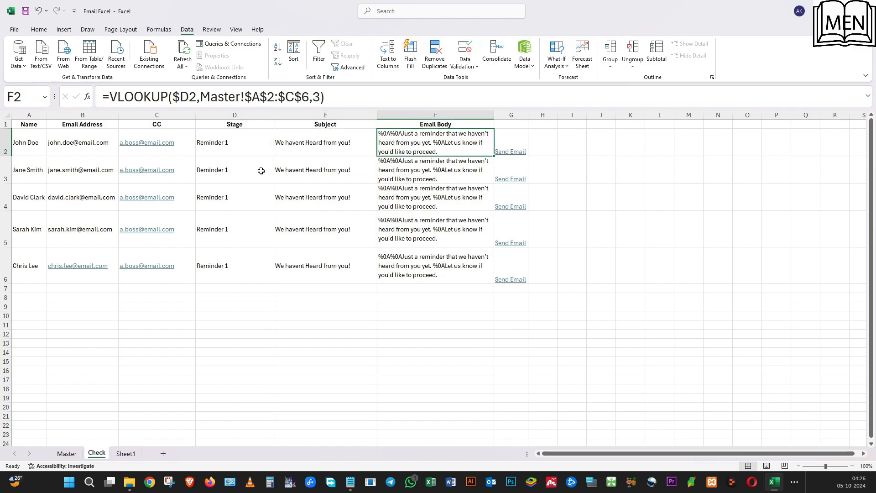
left_click(242, 144)
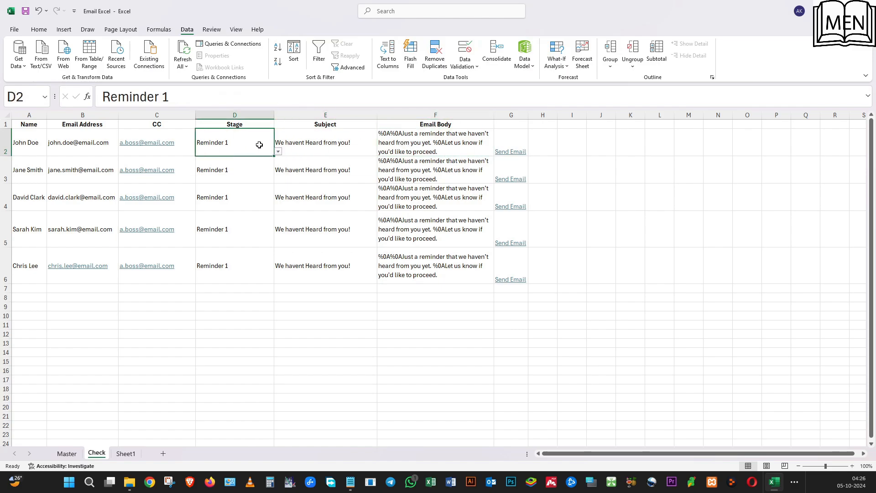
left_click(282, 150)
left_click(239, 149)
left_click(278, 151)
left_click(232, 160)
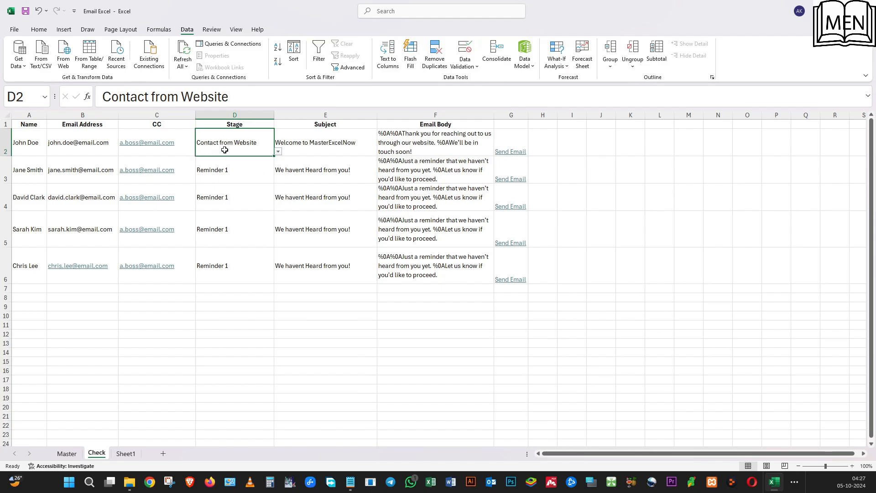
left_click(509, 157)
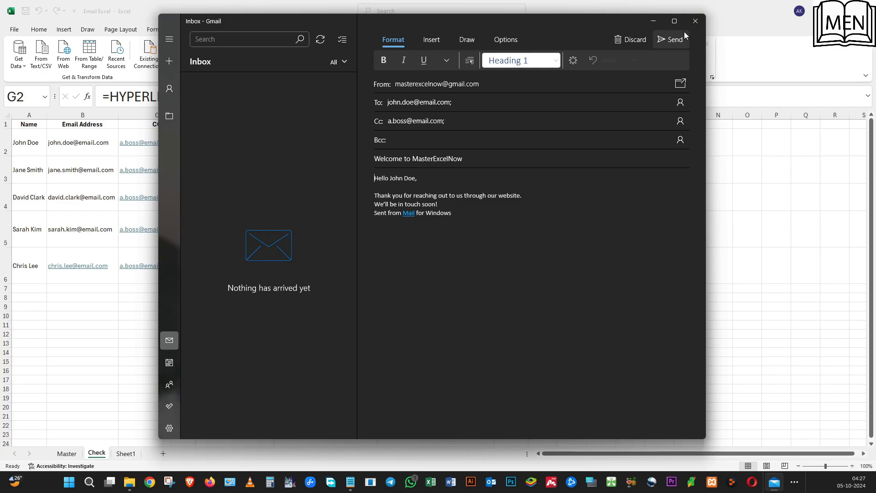
left_click(695, 21)
Change the Stage in D2 to Confirmation for a call, check the email draft from row 2's Send Email link, and close it.
left_click(255, 150)
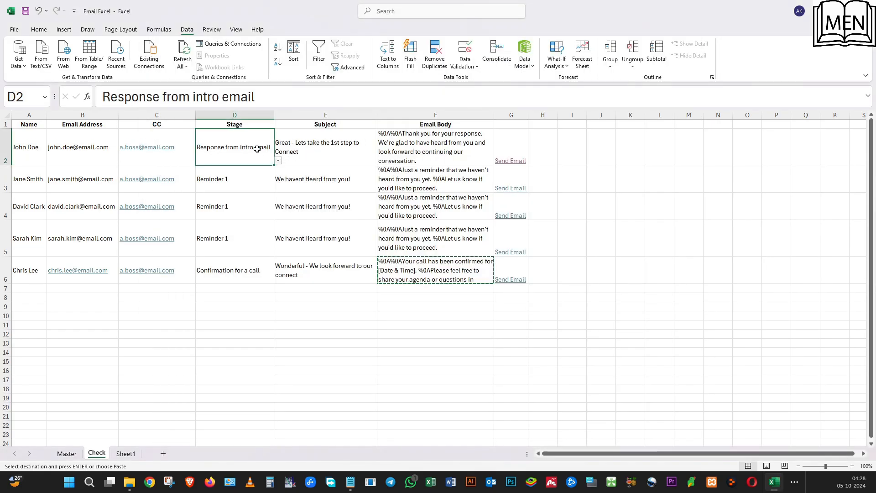
left_click(278, 161)
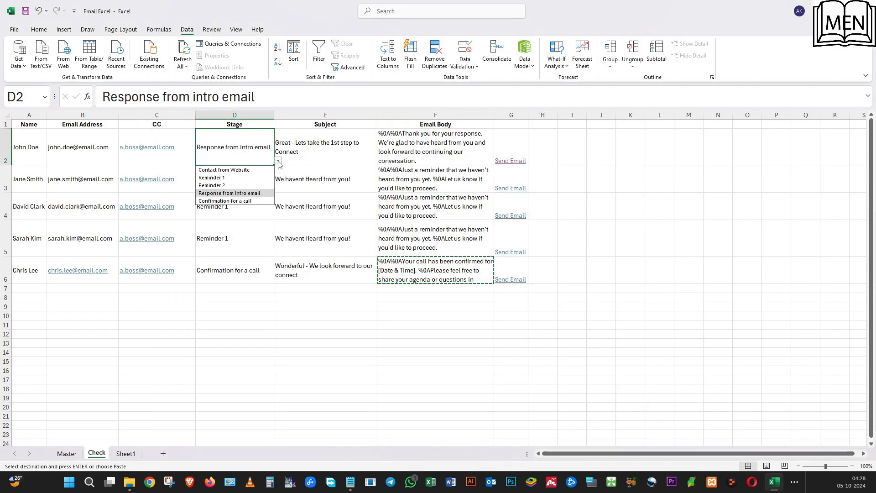
left_click(257, 198)
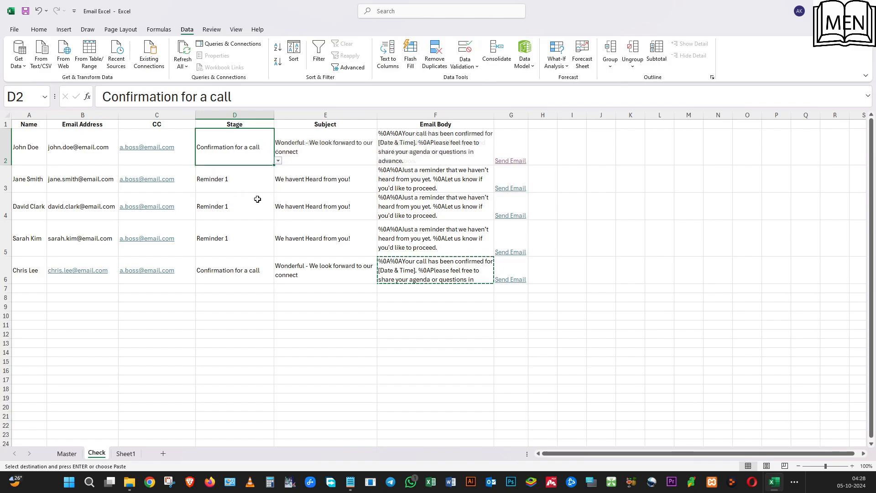
left_click(505, 165)
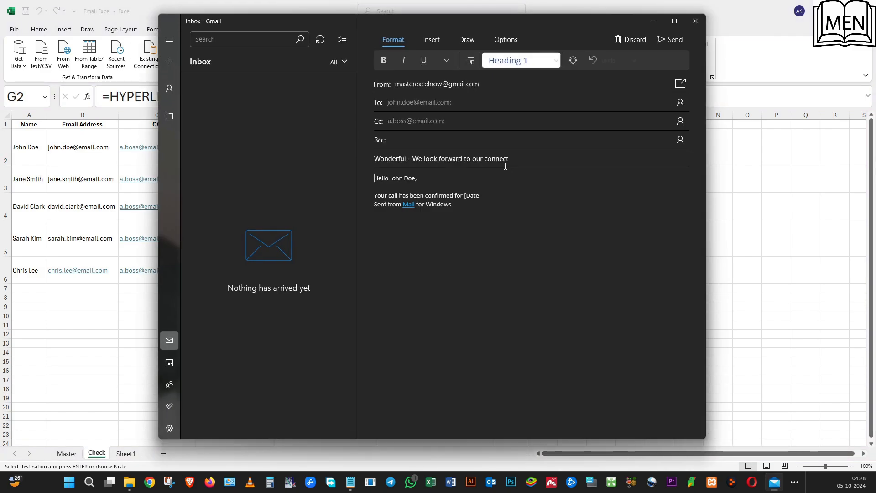
left_click(700, 26)
left_click(341, 180)
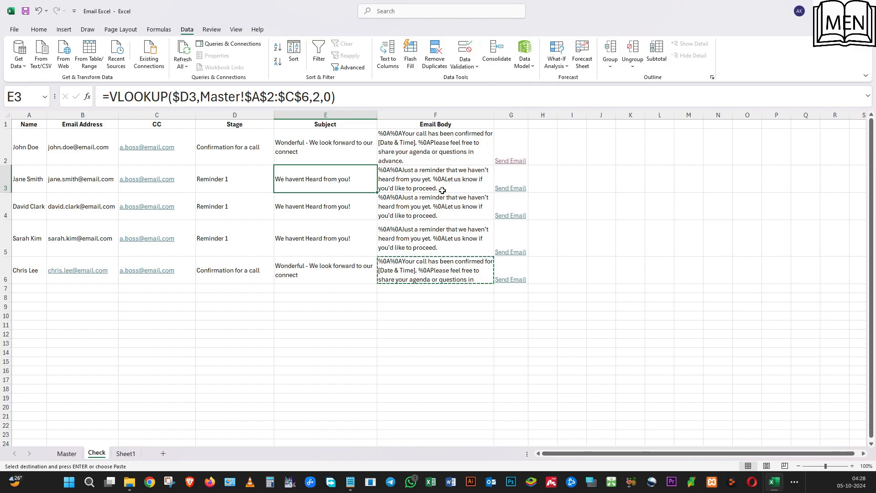
key("Up")
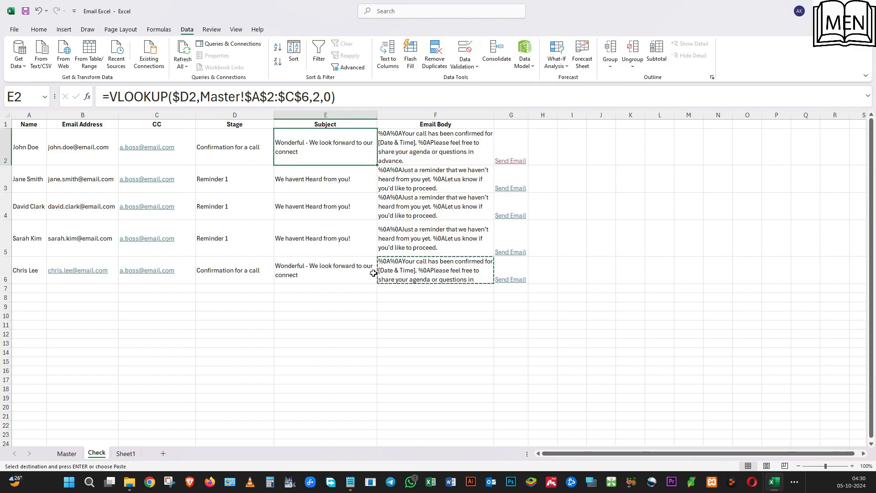